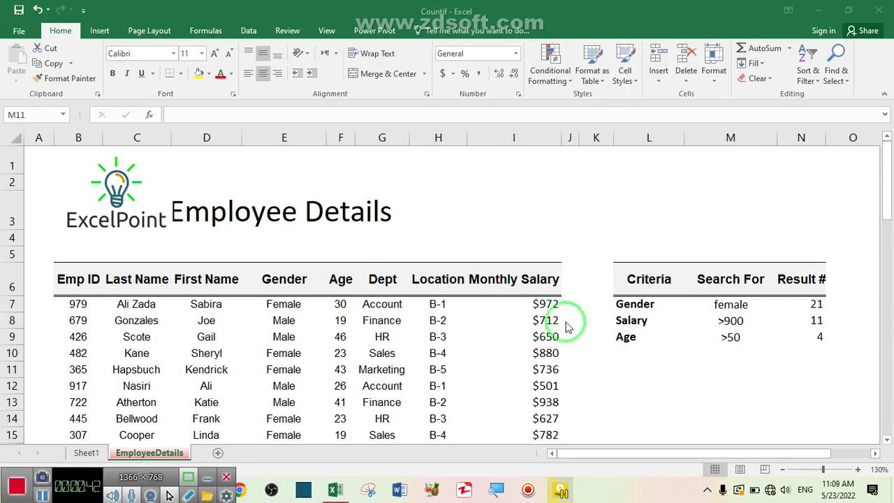
Toggle M7's Gender dropdown between male and female, ending on male so N7 shows 16
click(729, 299)
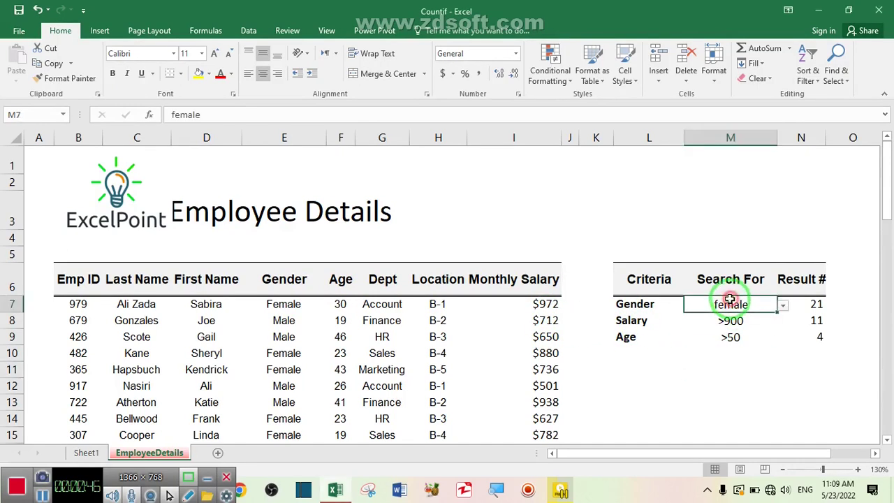
click(784, 305)
click(774, 319)
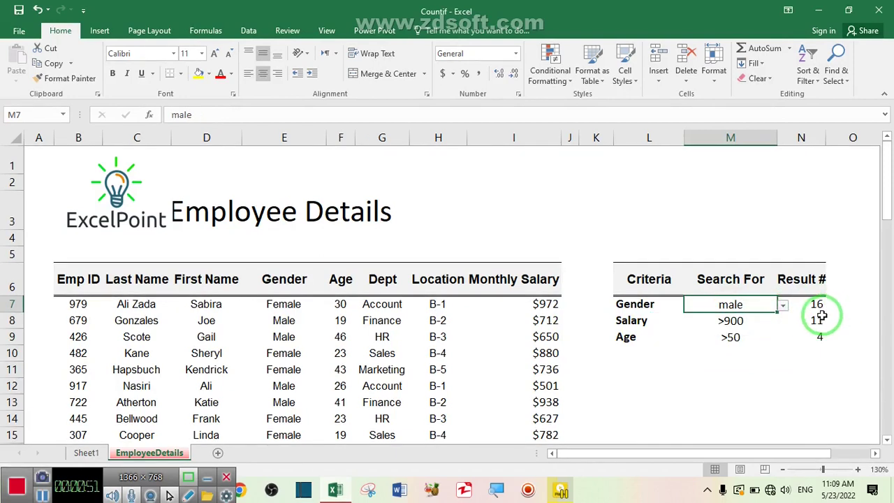
click(783, 305)
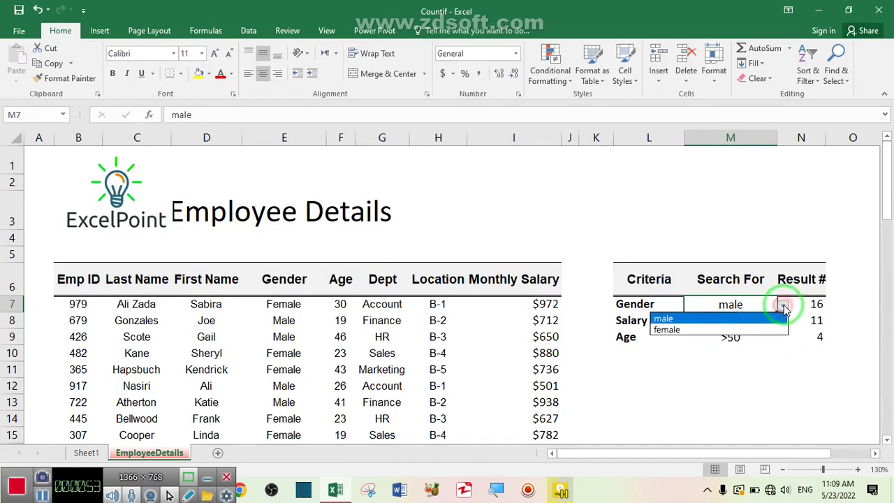
click(730, 329)
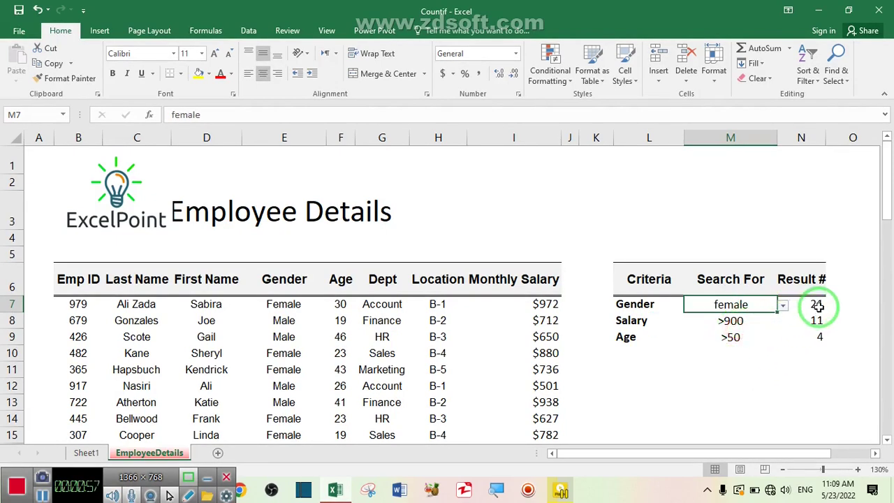
click(783, 305)
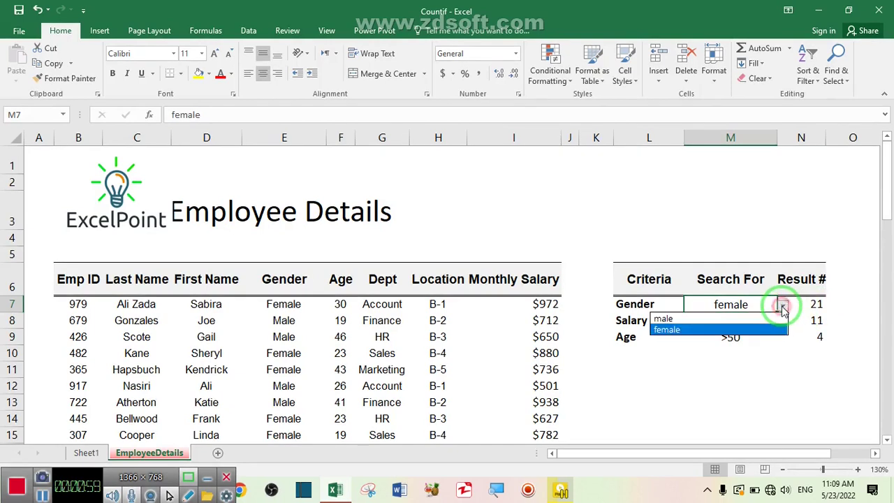
click(742, 319)
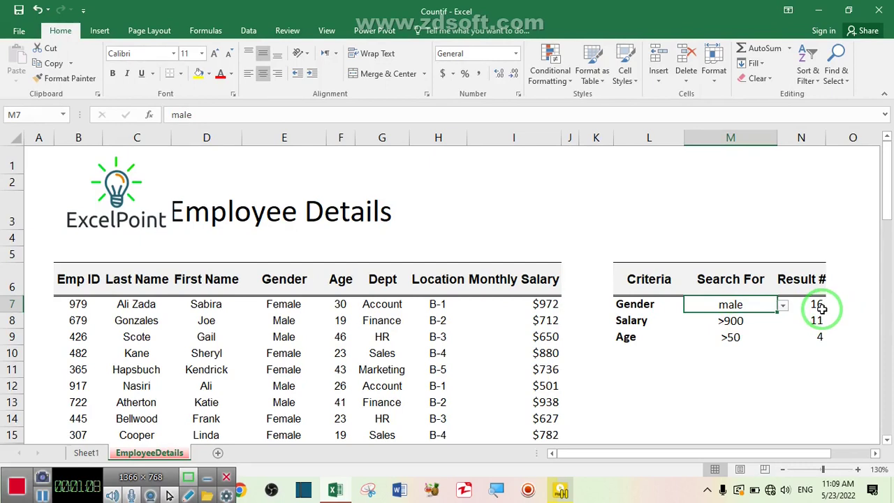
Set the Salary criterion in M8 to >800 after first trying >500
click(731, 320)
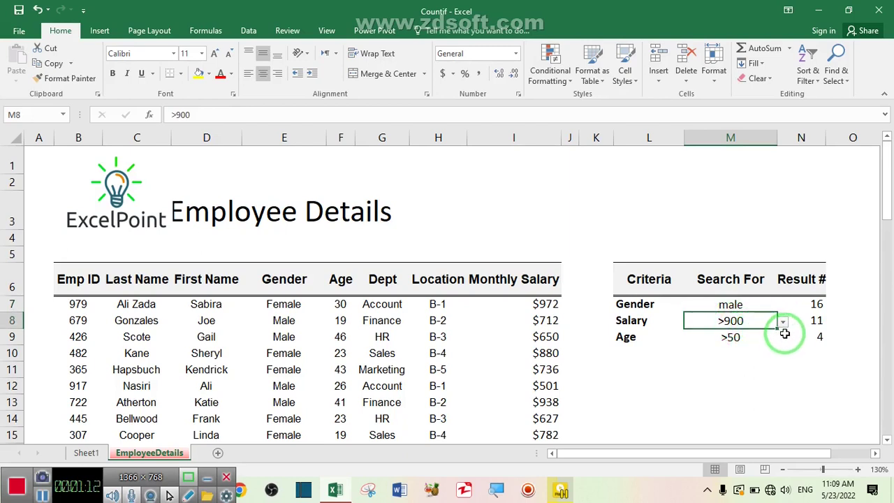
click(783, 324)
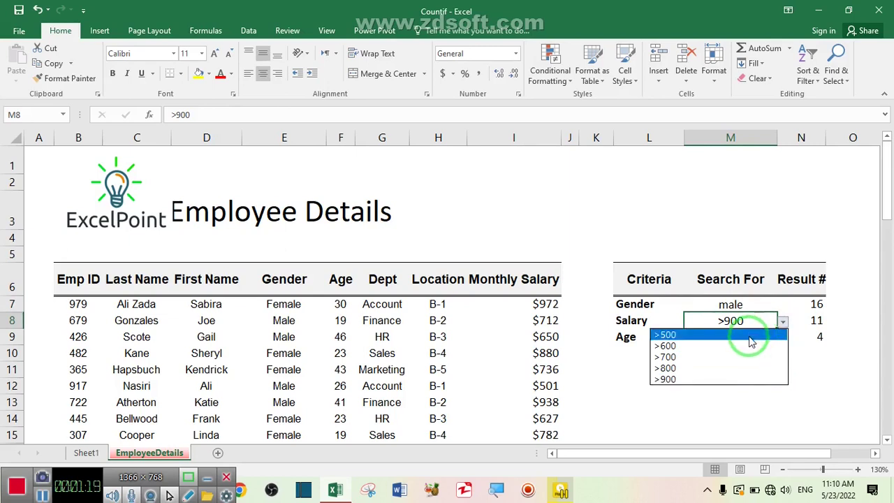
click(751, 338)
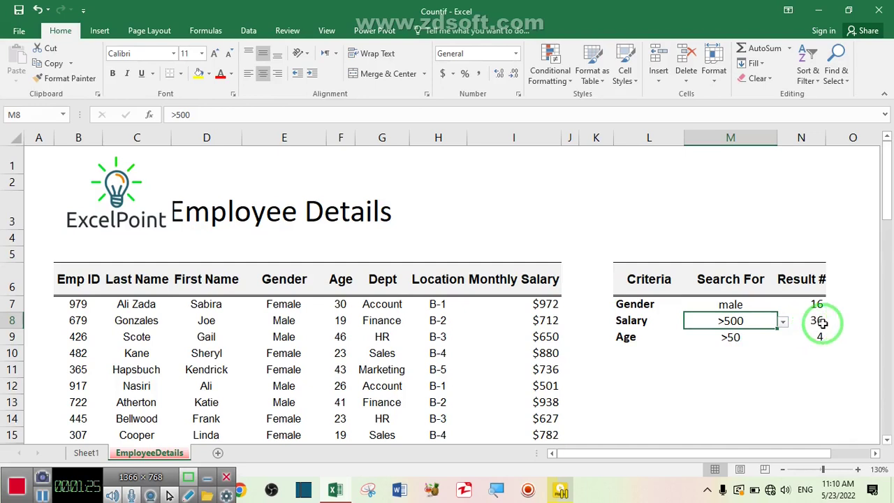
click(784, 321)
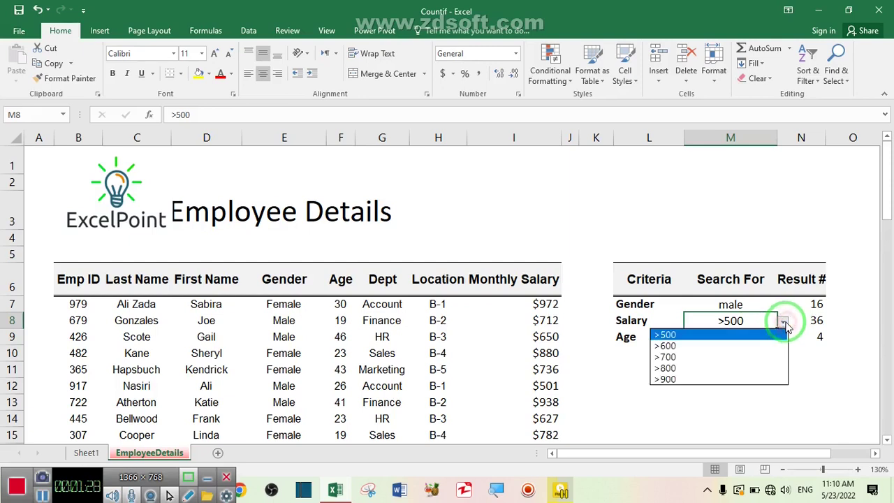
click(758, 368)
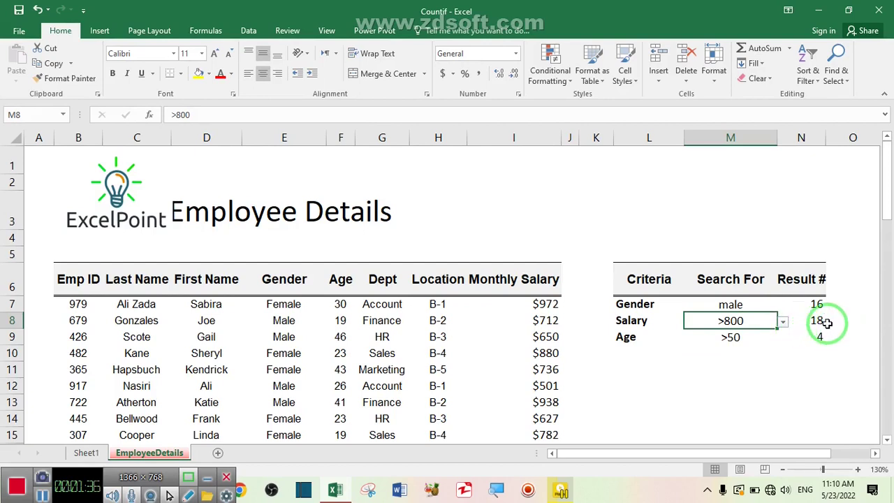
Choose >20 as the Age criterion in M9 and inspect the COUNTIF formula in N9
click(739, 337)
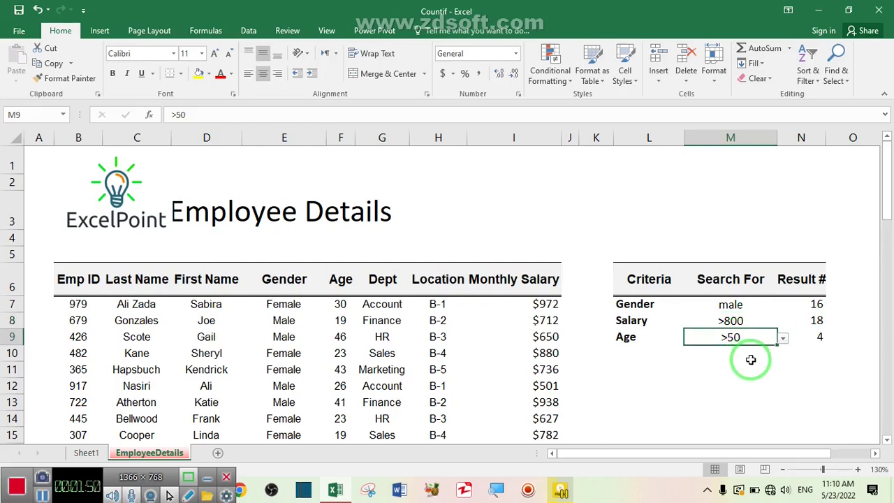
click(784, 338)
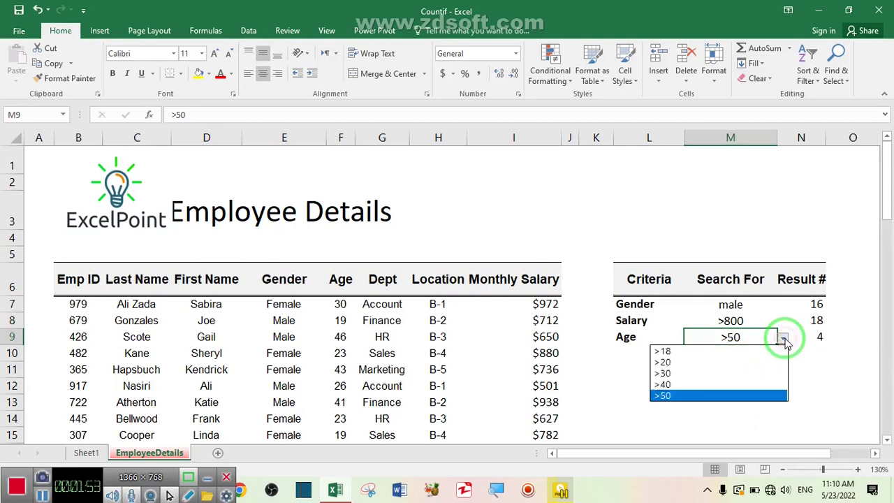
click(707, 368)
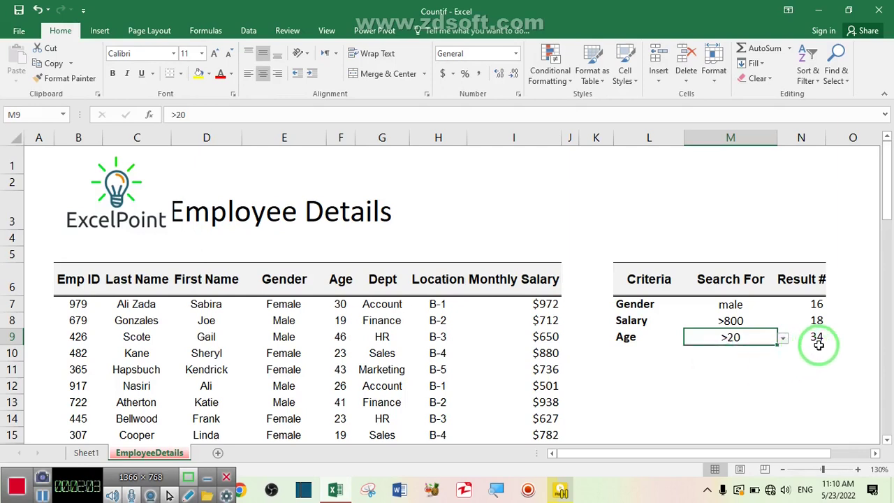
click(819, 339)
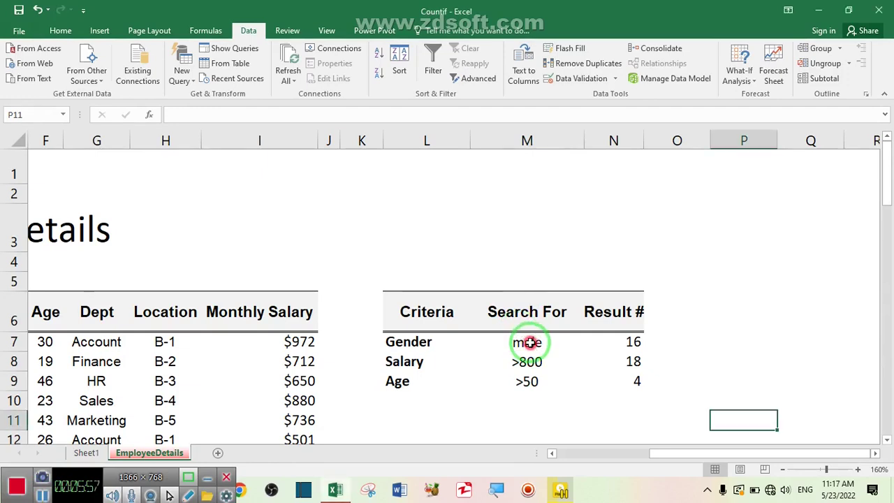
Clear all contents and formatting from the criteria and results range M7:N9
drag(527, 341, 621, 376)
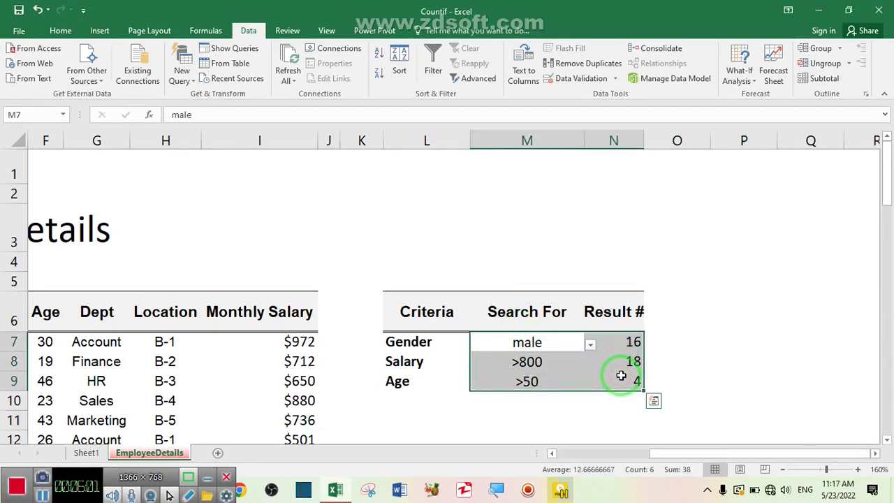
click(60, 31)
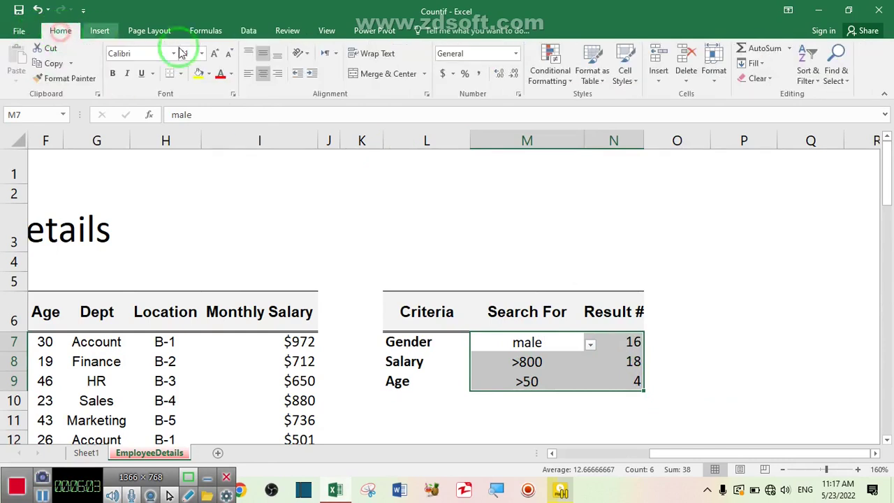
click(762, 78)
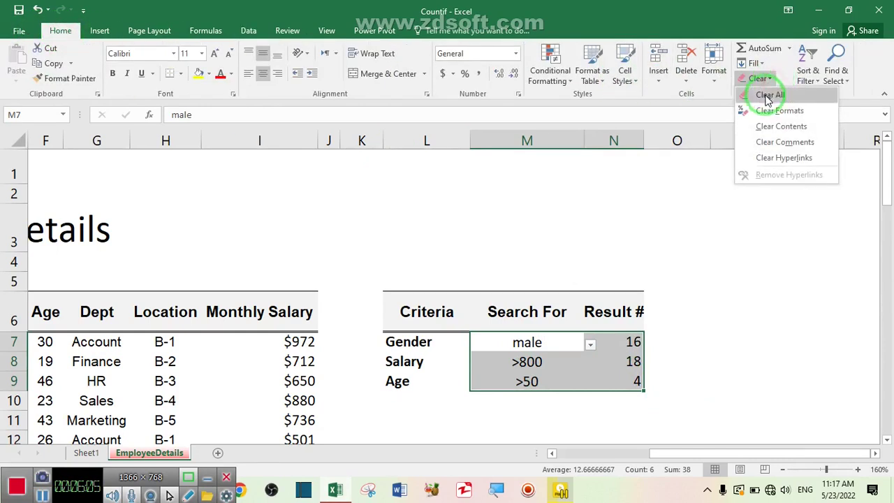
click(767, 93)
click(695, 322)
Retype male as the Gender criterion in M7
click(525, 342)
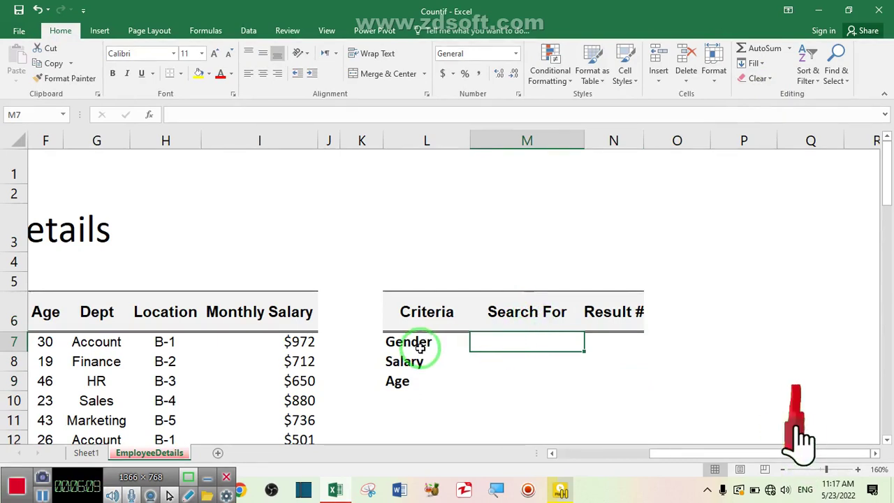
text(m)
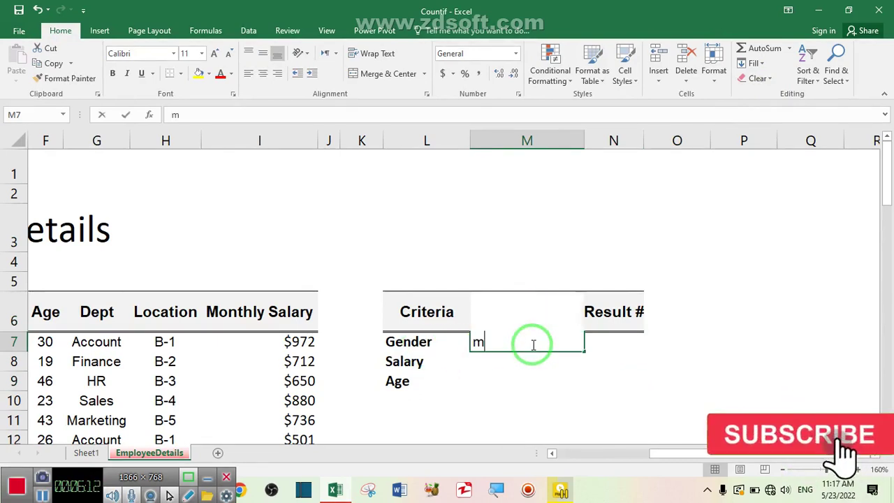
text(ale)
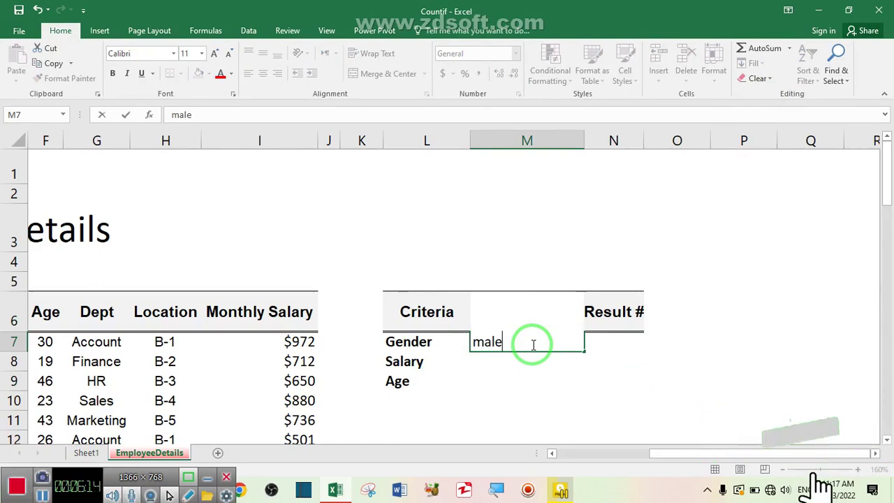
key(ctrl+Return)
key(Tab)
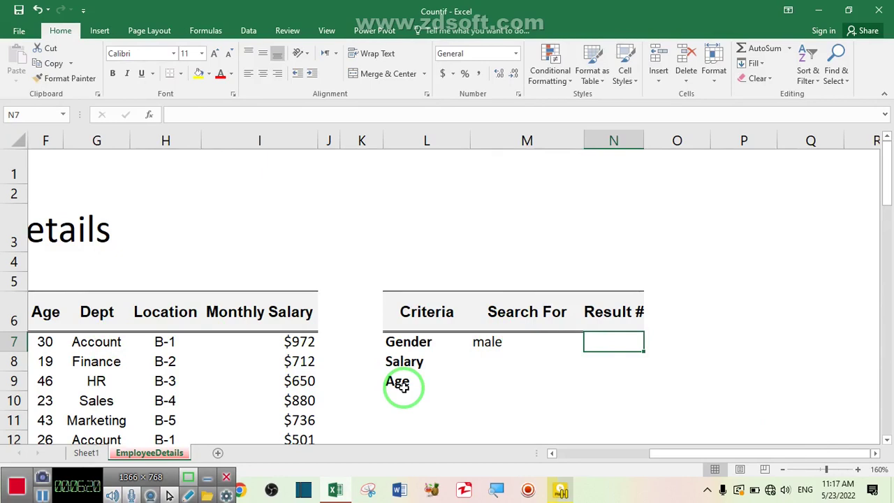
Enter =COUNTIF(E7:E43,M7) in N7 to count male employees, returning 16
text(=c)
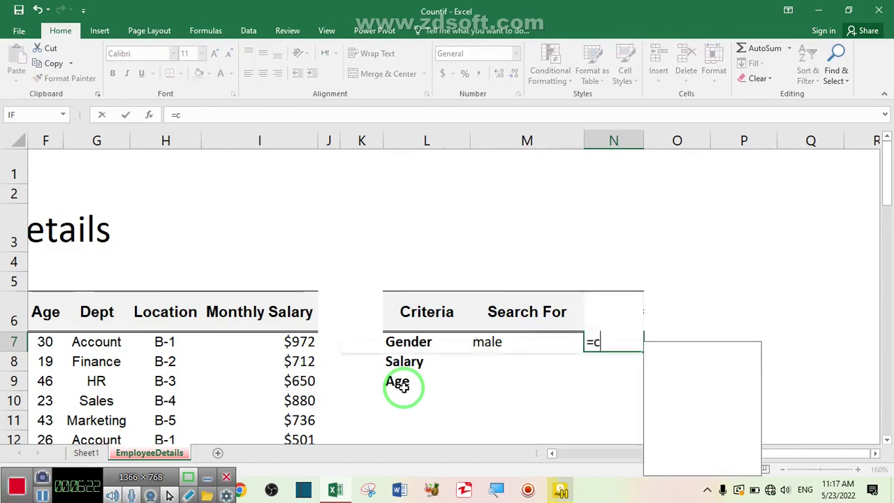
text(ountif)
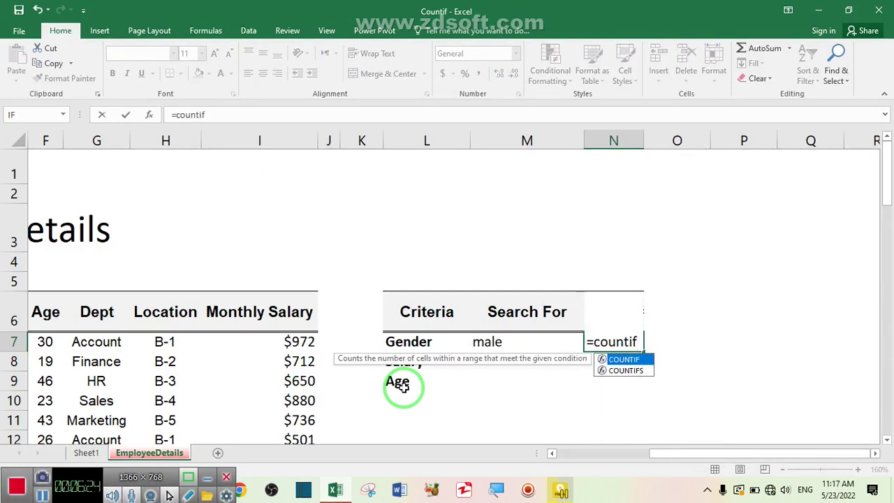
key(Tab)
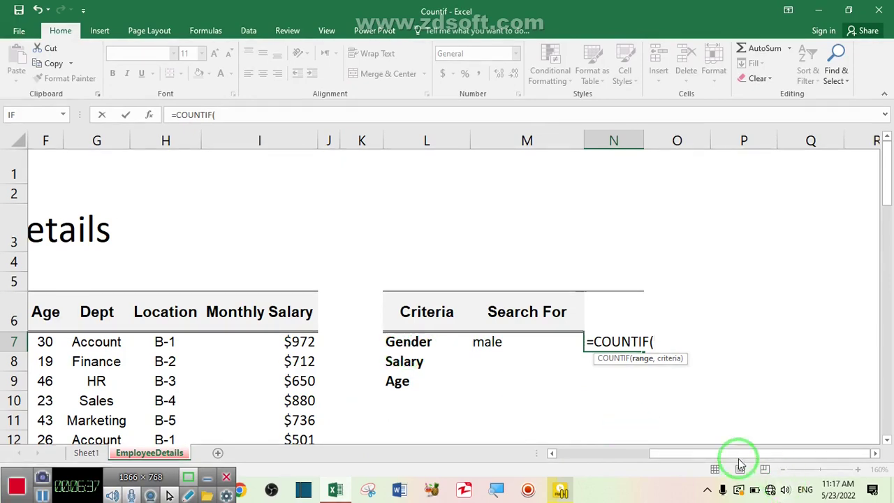
drag(735, 456, 580, 457)
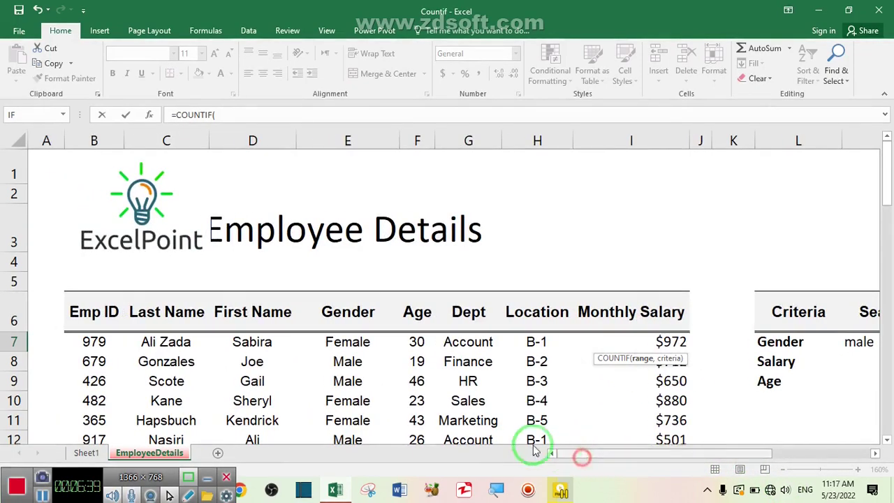
click(347, 341)
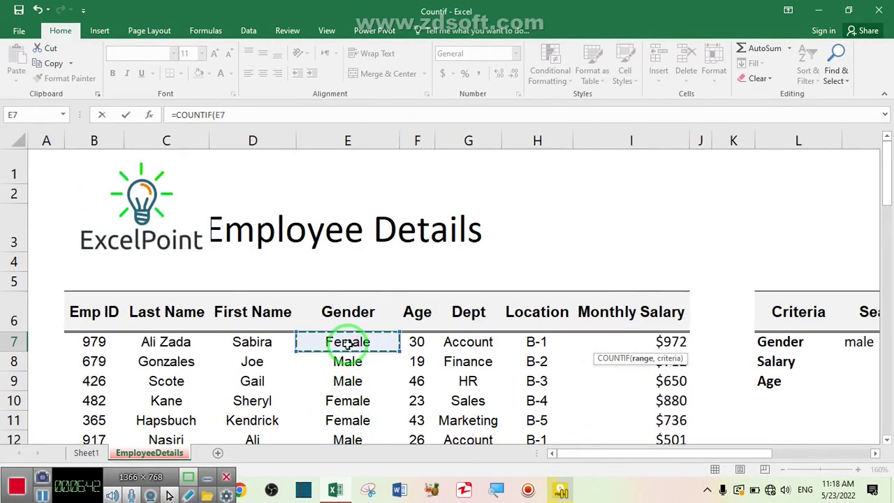
key(ctrl+shift+Down)
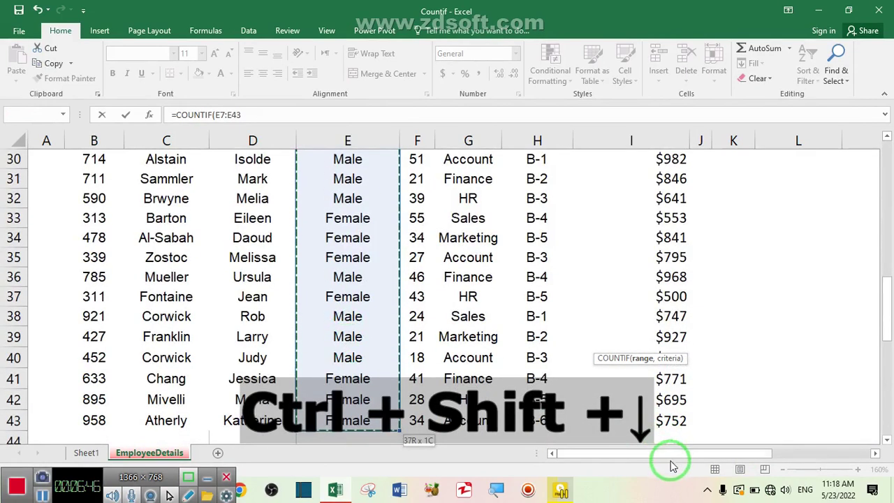
drag(683, 455, 775, 455)
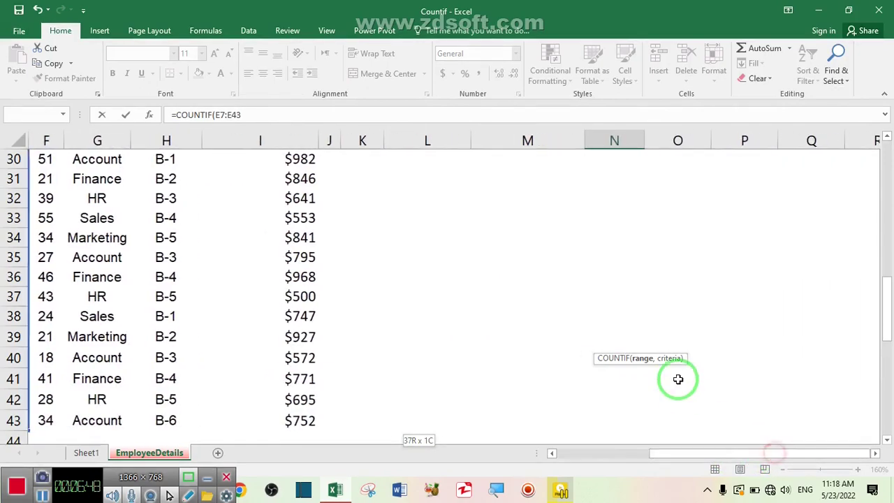
scroll(677, 379, up, 9)
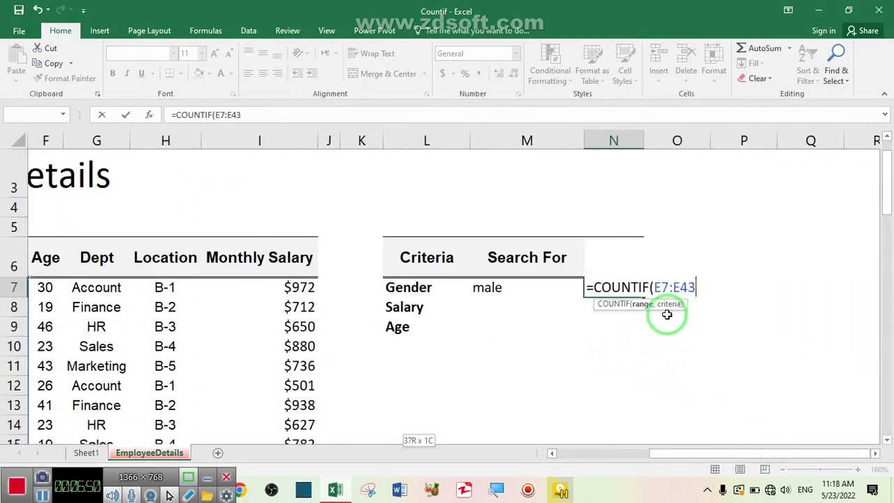
text(,)
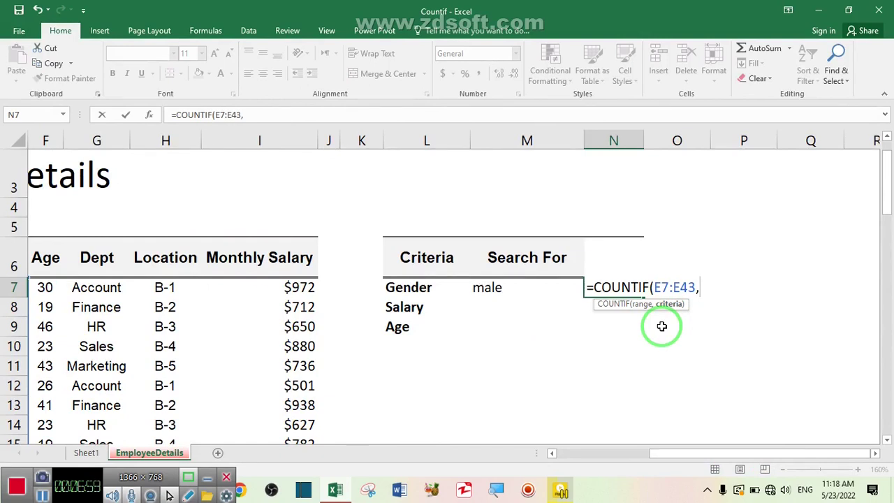
click(488, 288)
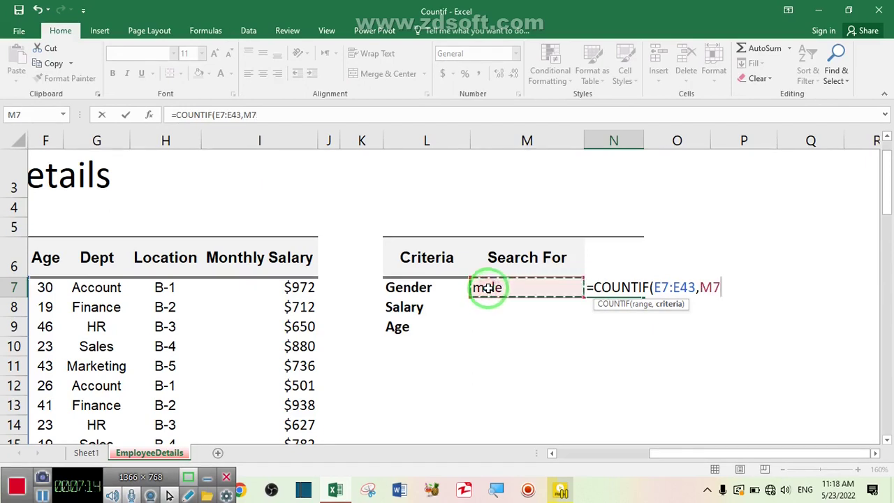
key(Return)
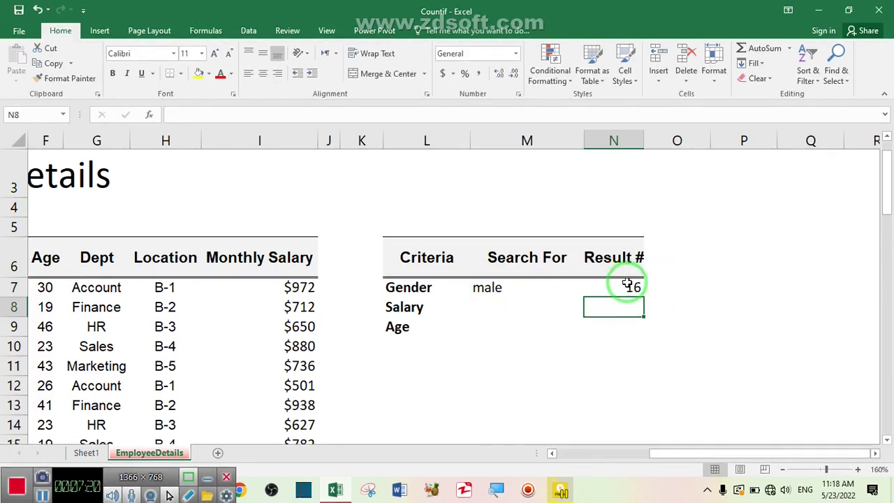
click(506, 295)
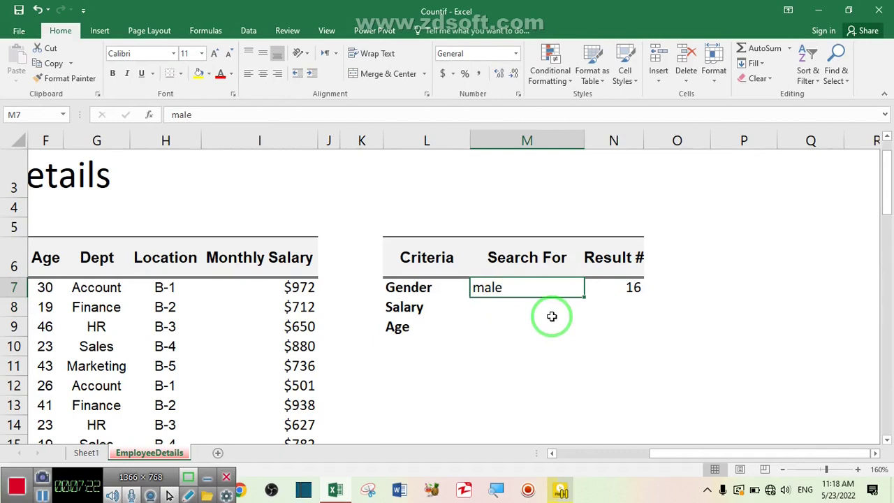
Change the Gender search value in M7 to female so the count becomes 21
text(fe)
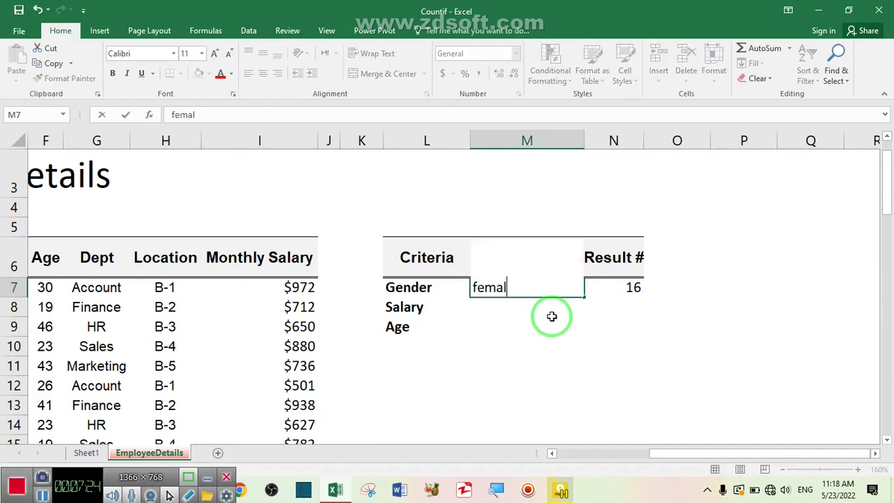
key(Return)
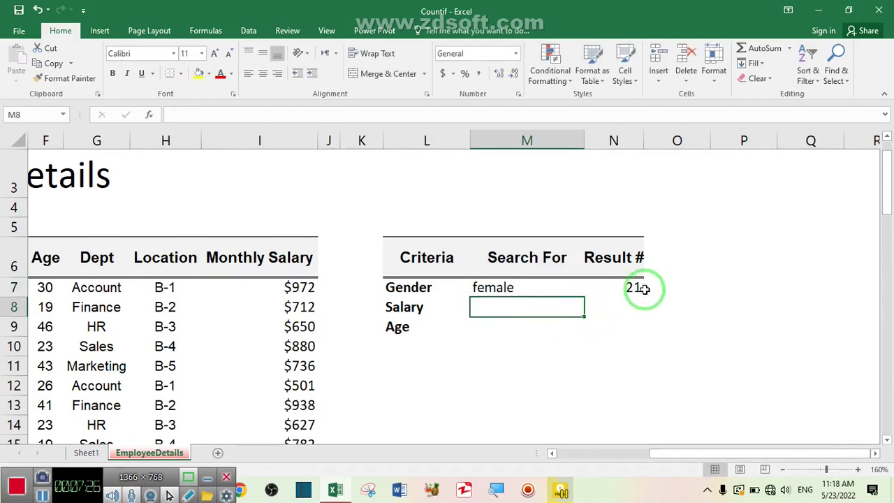
click(517, 286)
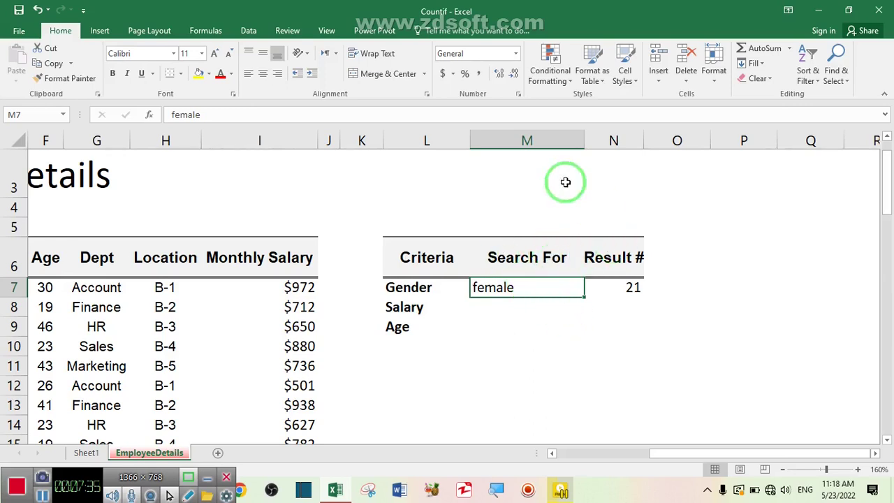
Add list data validation to M7 with the source Male,Female
click(250, 31)
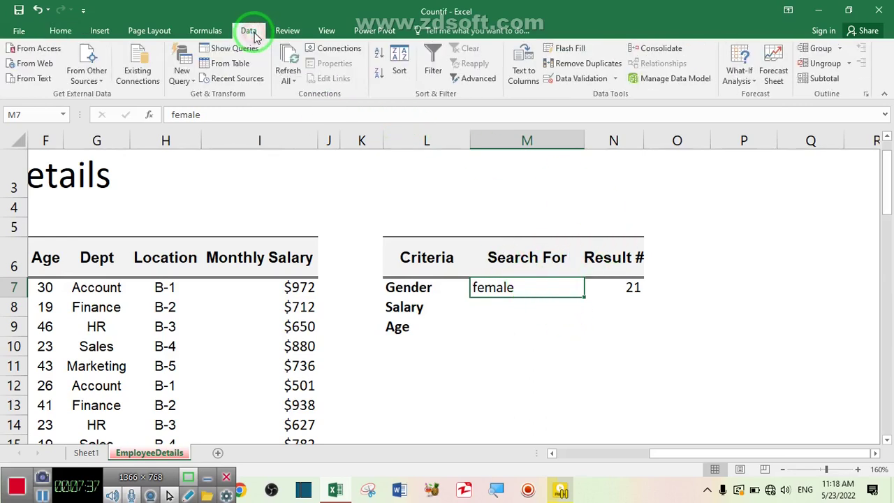
click(615, 81)
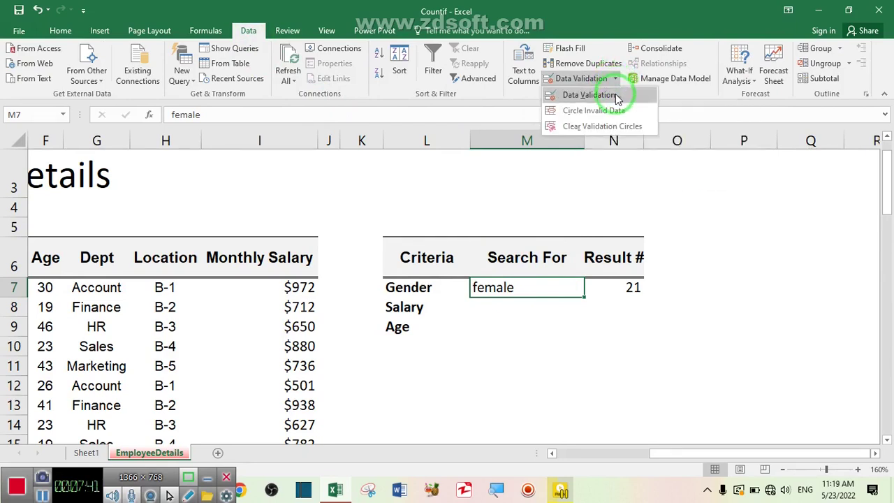
click(617, 97)
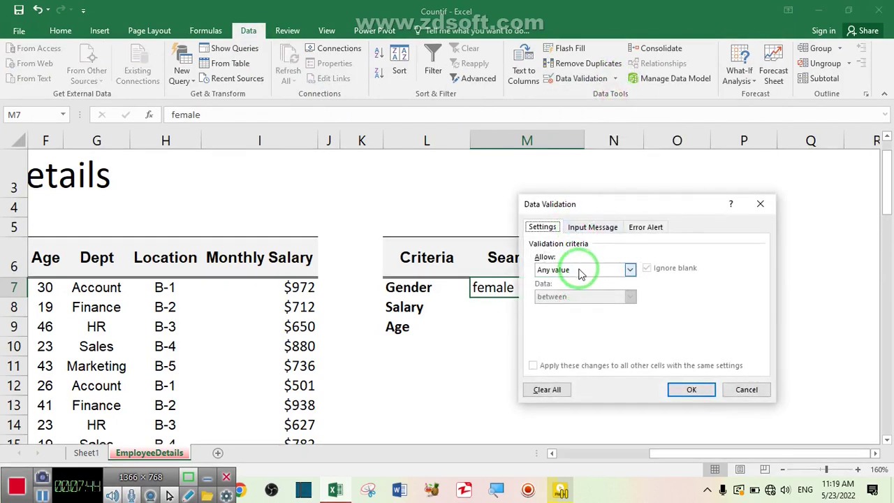
click(578, 273)
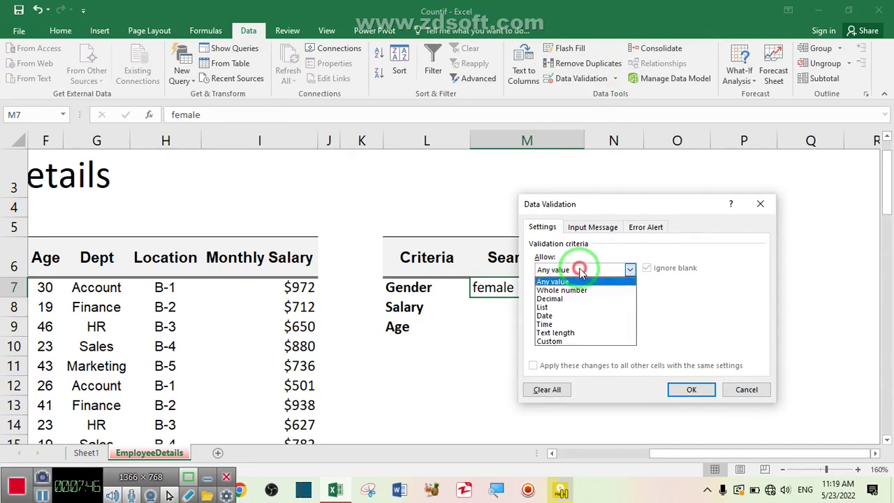
click(566, 310)
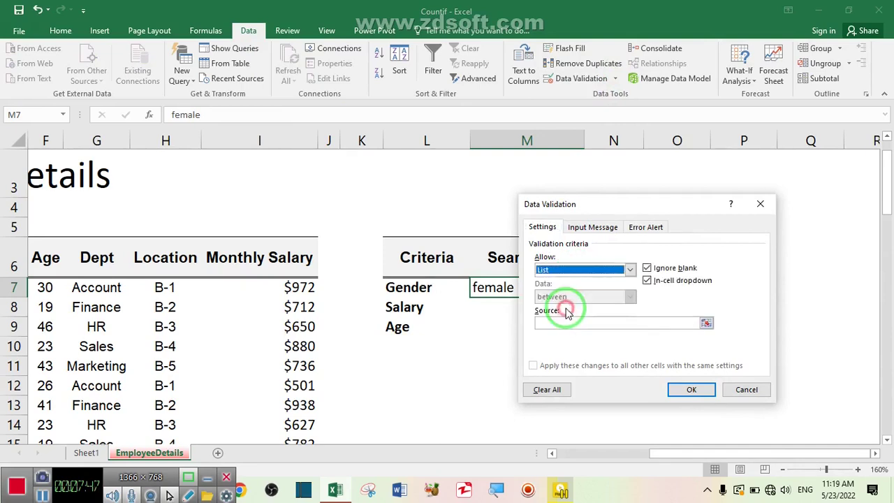
click(599, 323)
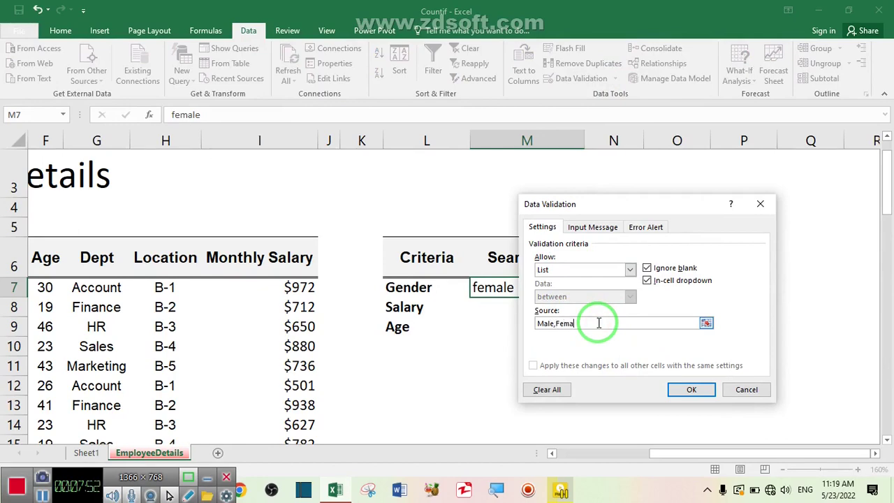
key(Return)
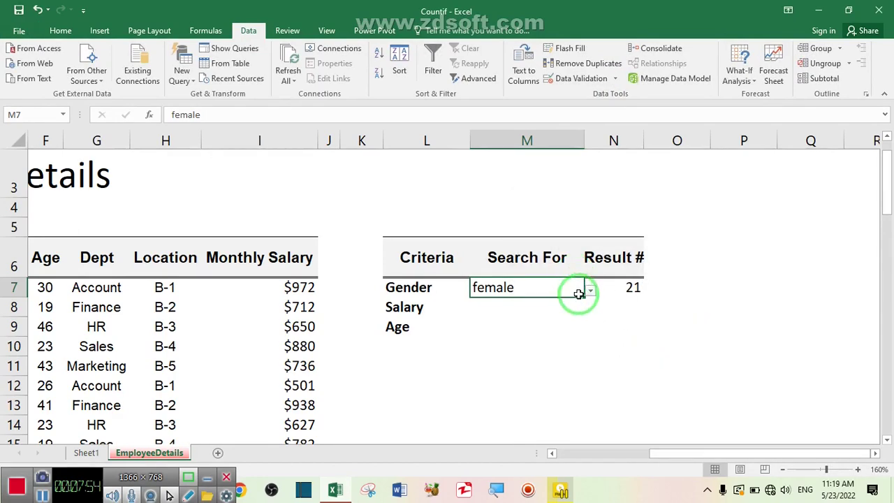
Test M7's new dropdown by alternating Male and Female, ending on Female with Result # 21
click(573, 346)
click(541, 288)
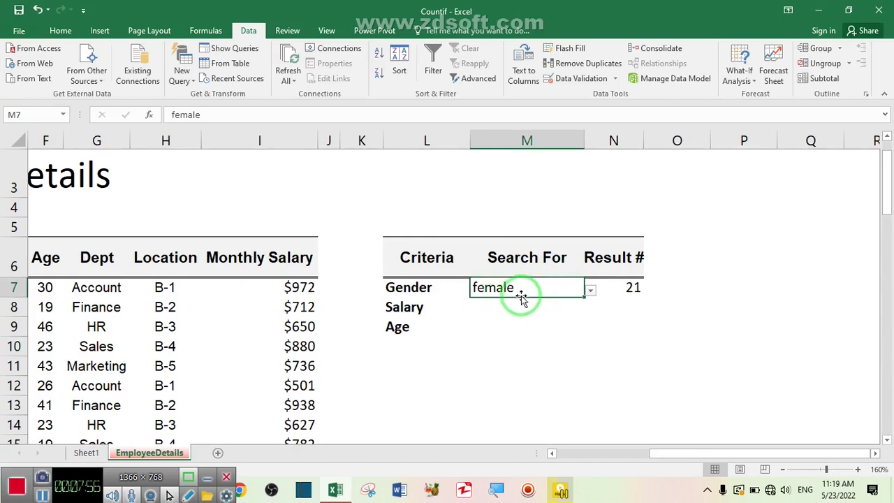
click(591, 291)
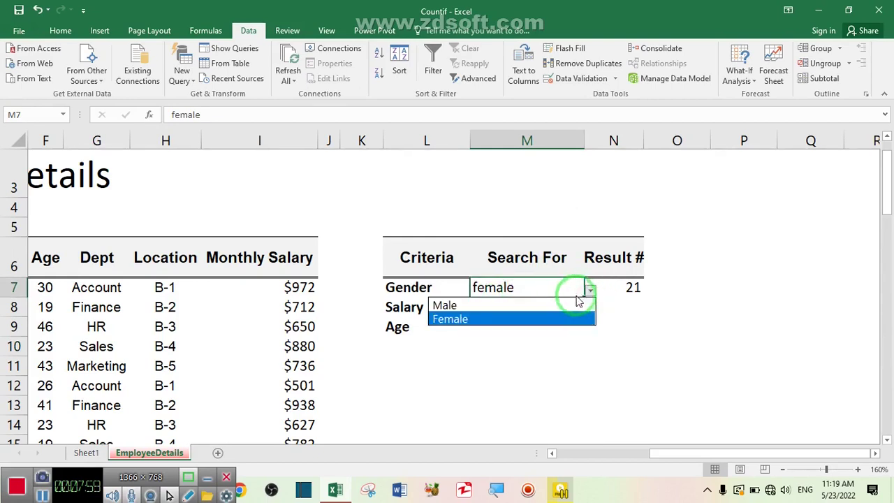
click(549, 305)
click(591, 291)
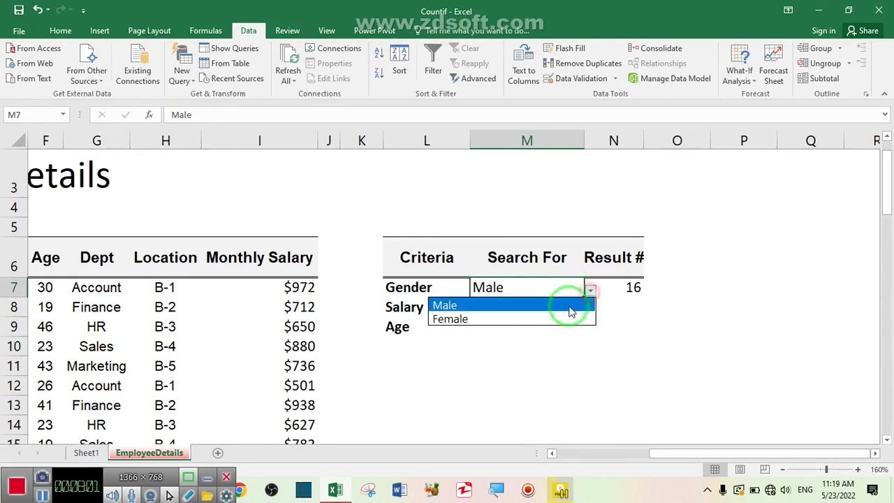
click(569, 307)
click(591, 291)
click(563, 319)
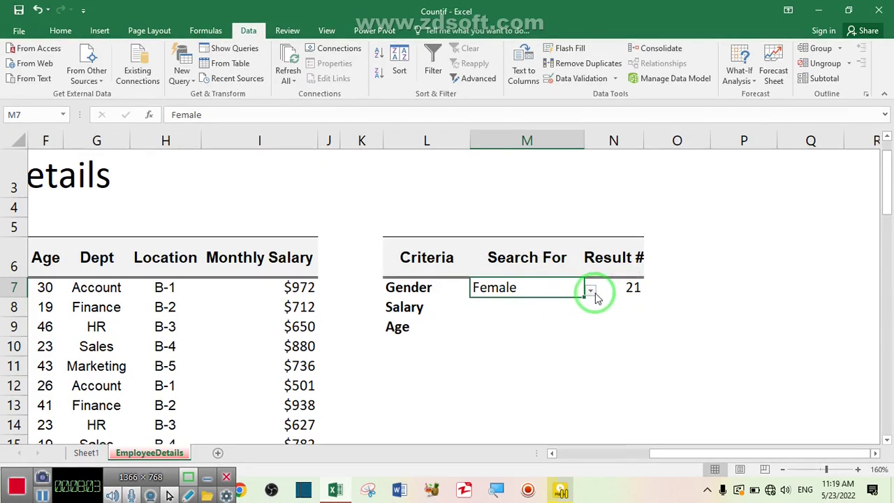
click(592, 290)
click(564, 304)
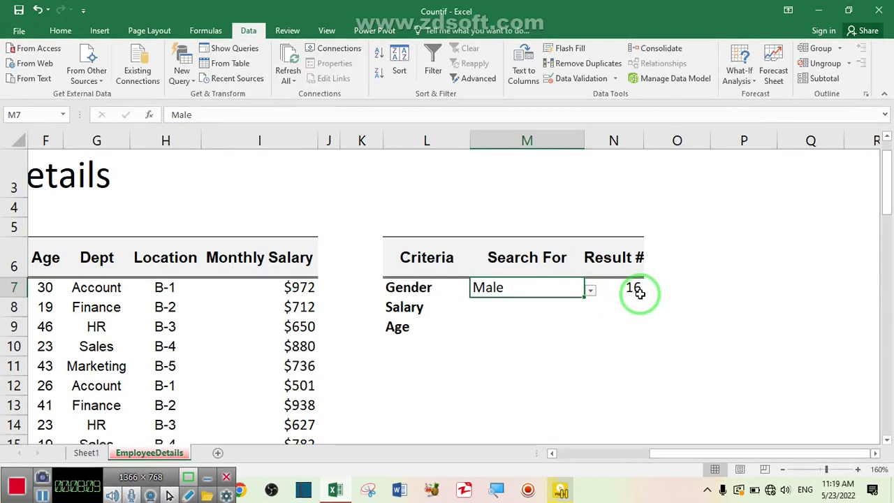
click(591, 290)
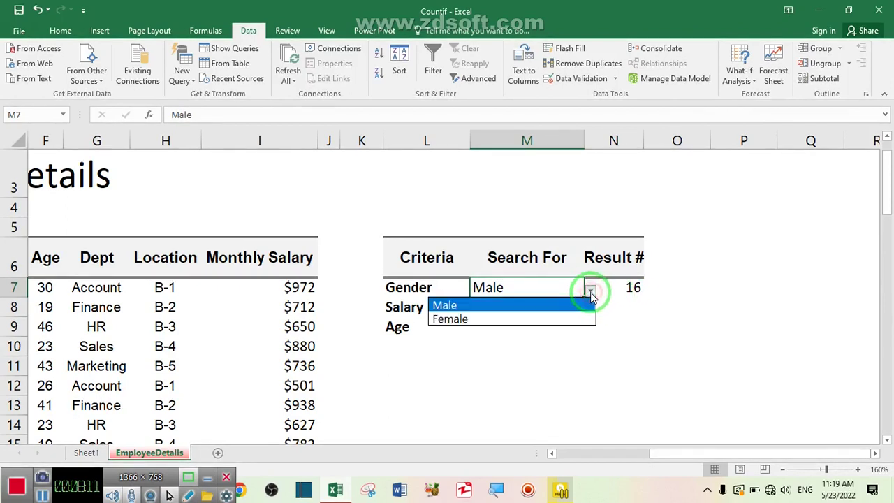
click(544, 325)
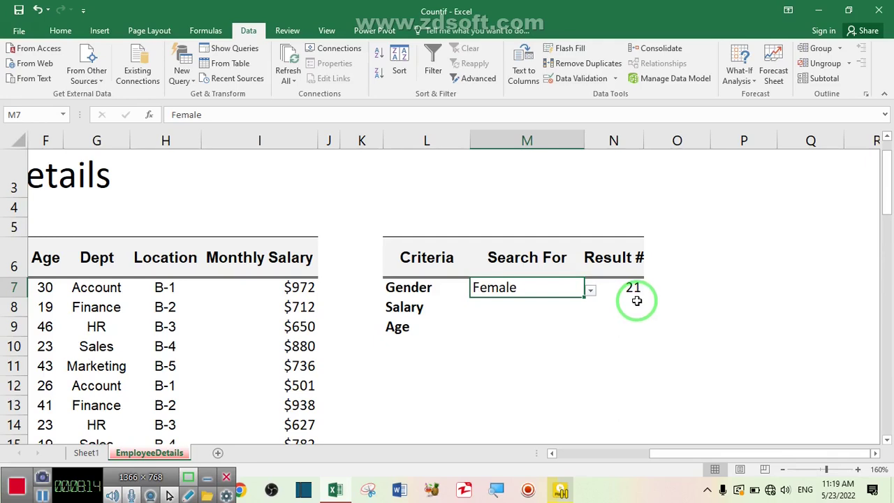
click(543, 312)
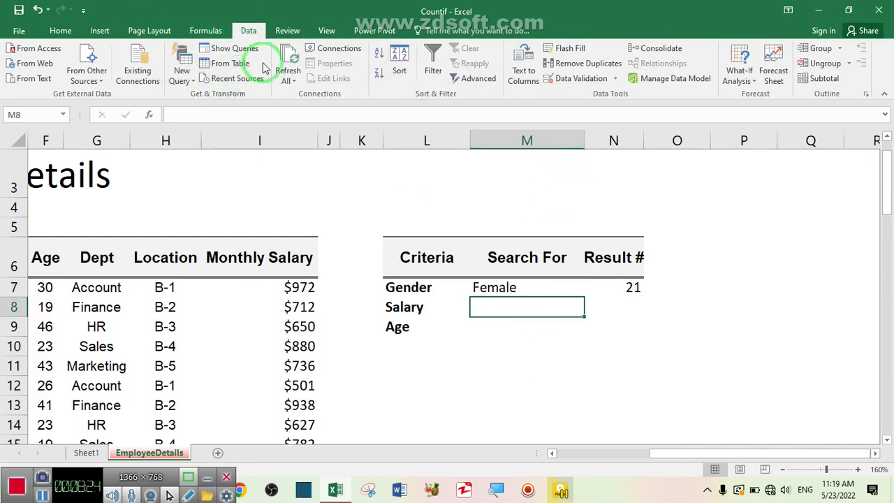
Give M8 list data validation with the source >500,>600,>700,>800,>900
click(615, 79)
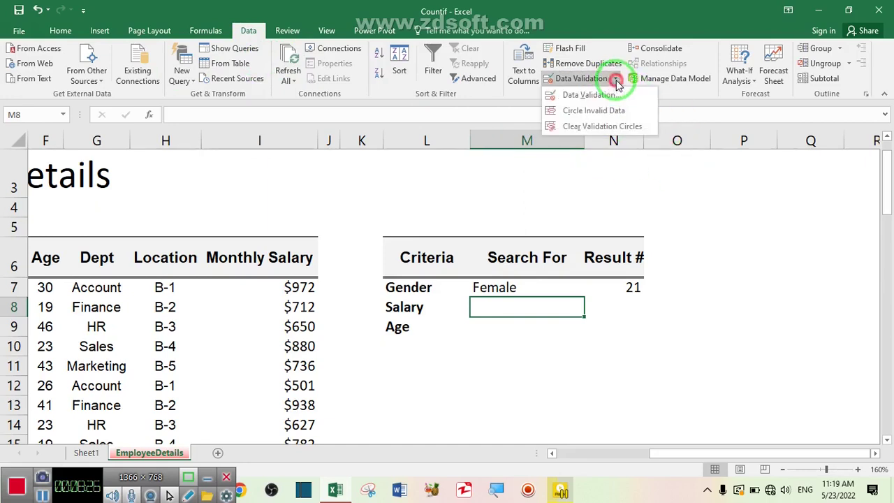
click(610, 96)
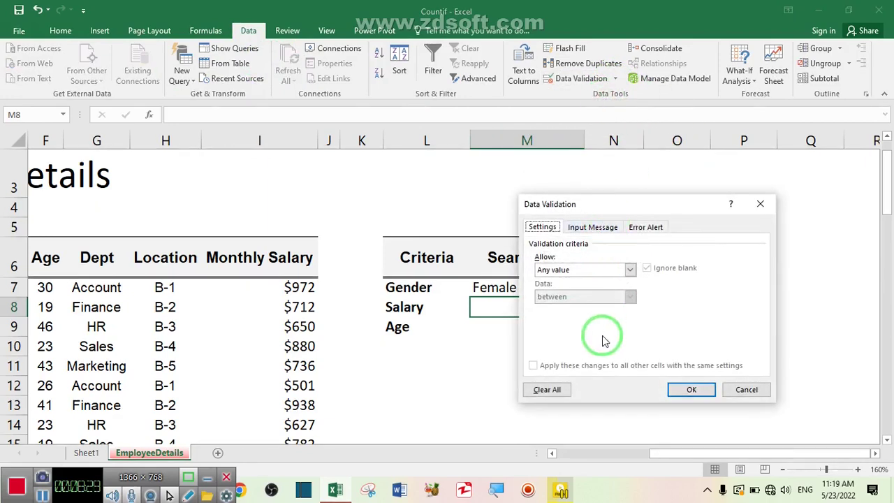
click(582, 269)
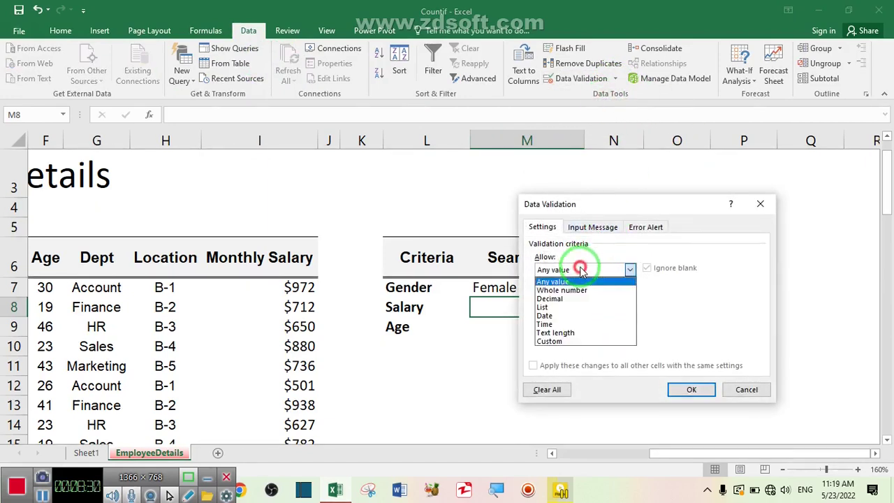
click(565, 309)
click(578, 322)
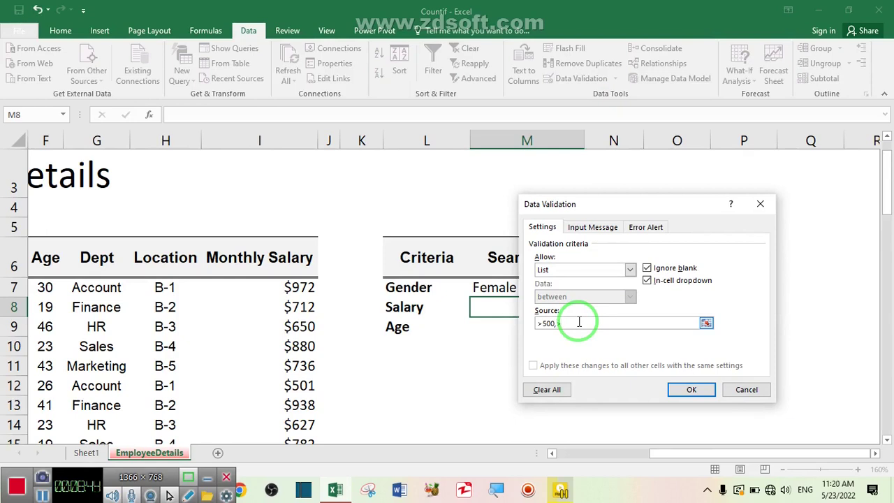
text(6000)
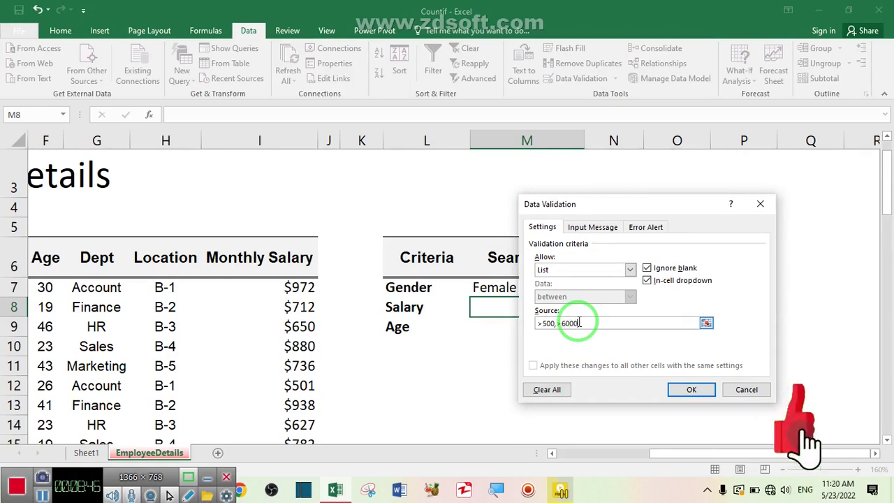
key(BackSpace)
text(,)
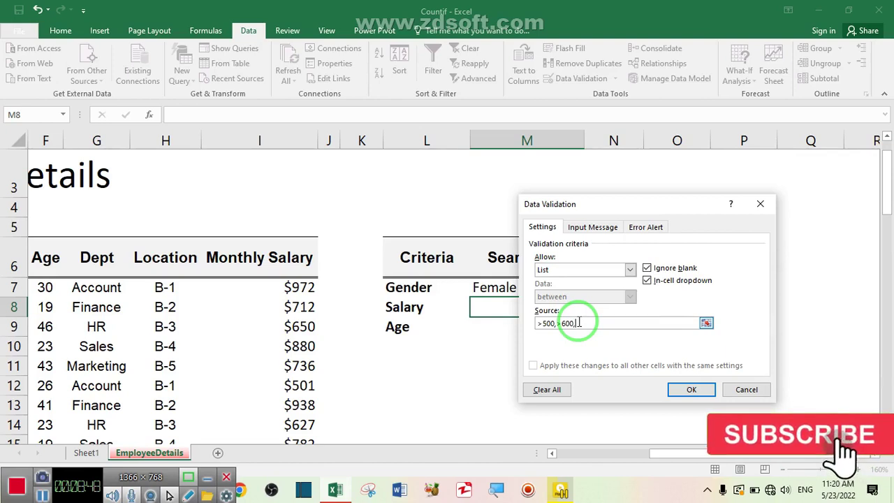
text( >)
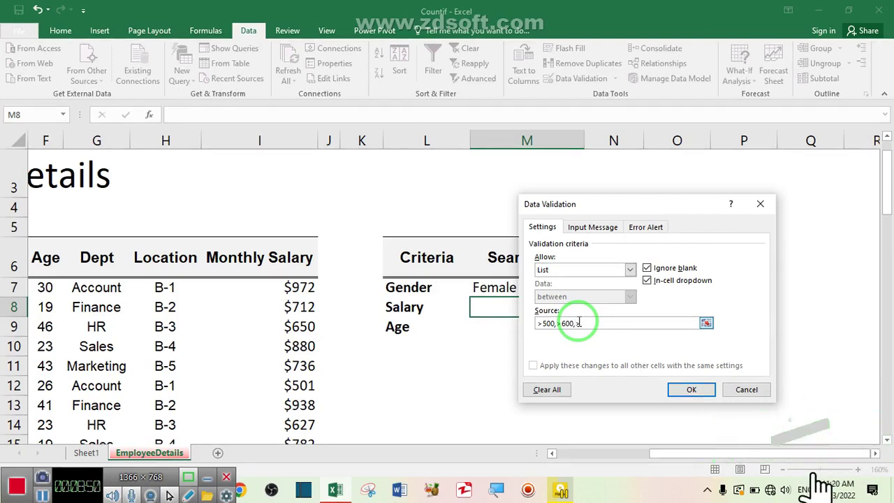
text(700,)
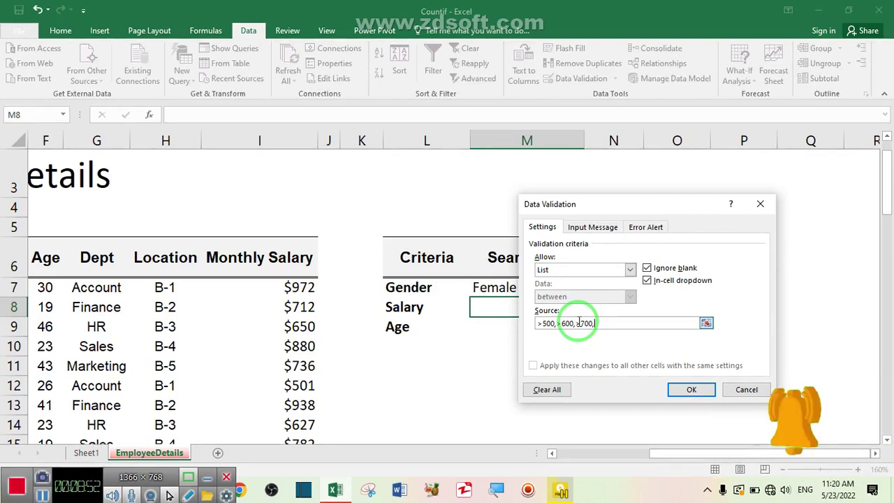
text(800,>900)
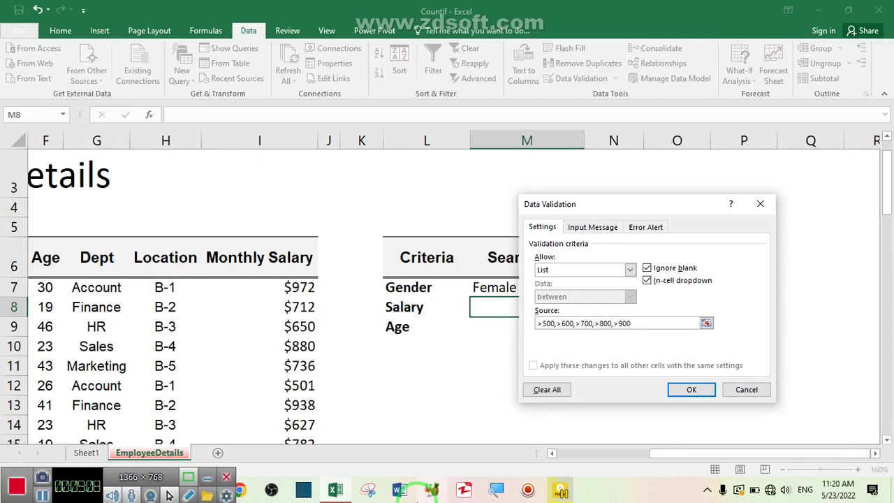
key(Return)
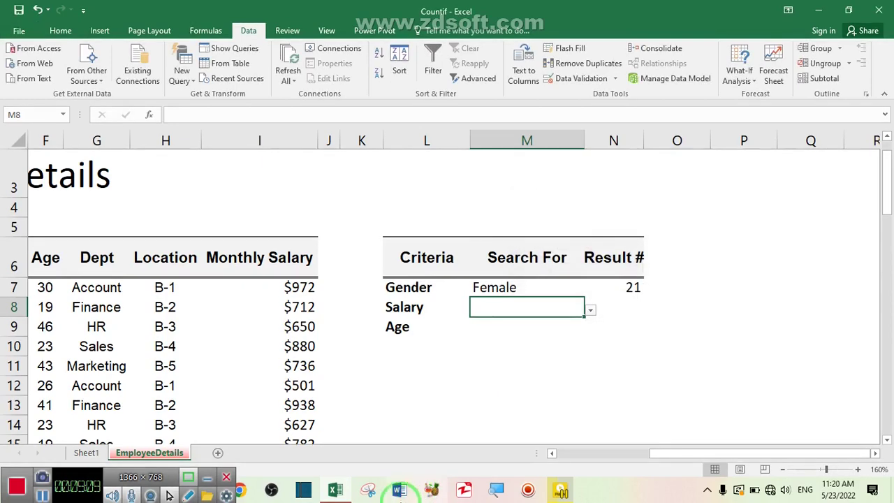
Check the new salary threshold dropdown in M8 without choosing a value
click(591, 312)
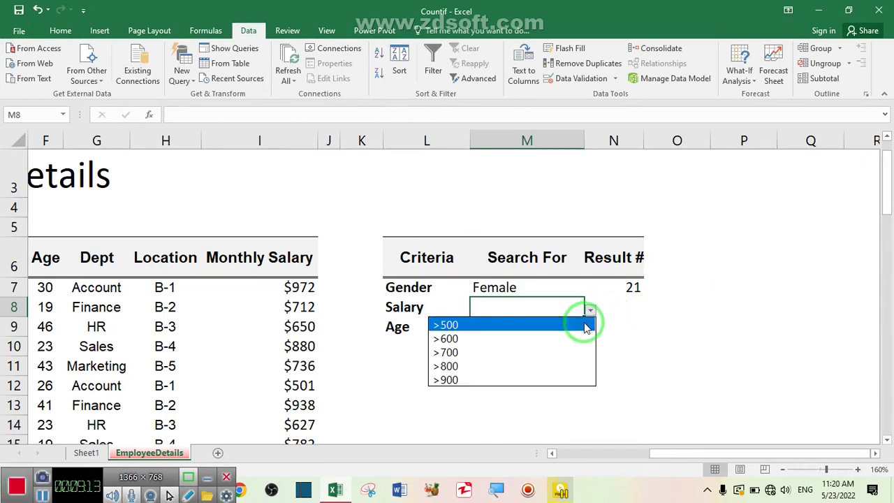
click(669, 321)
click(625, 307)
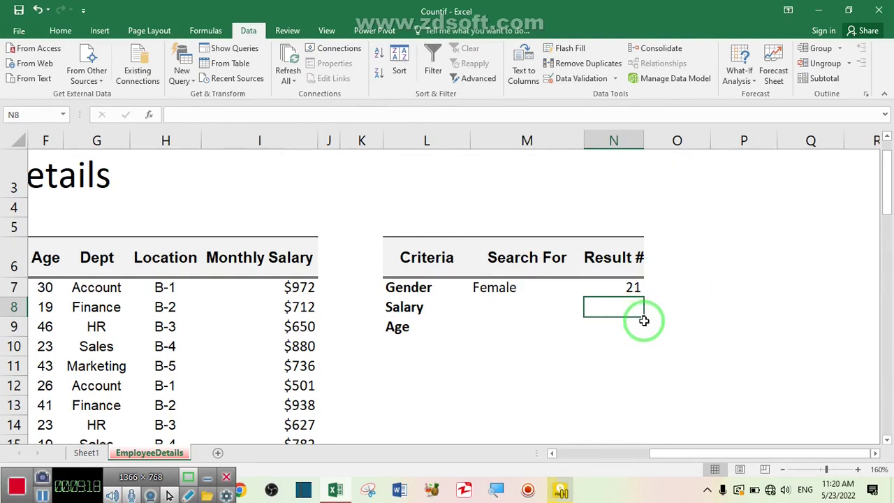
Enter =COUNTIF(I7:I43,M8) in N8 to count salaries meeting the M8 threshold
text(=coun)
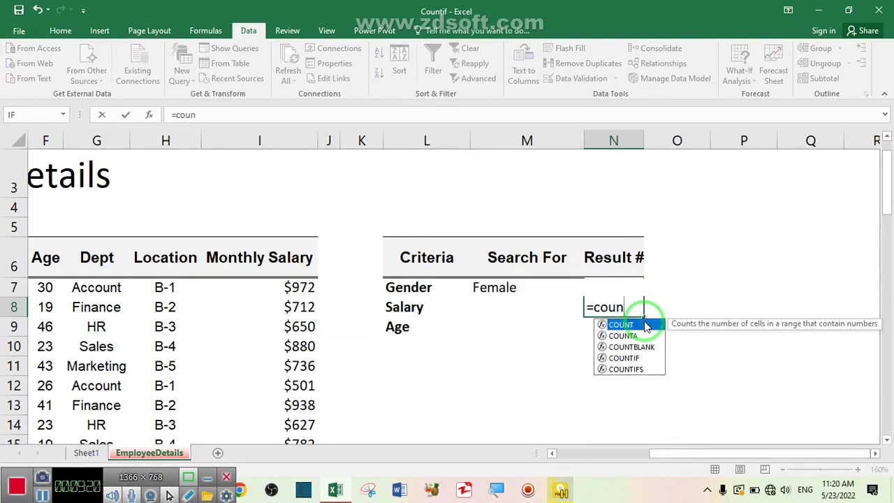
text(if)
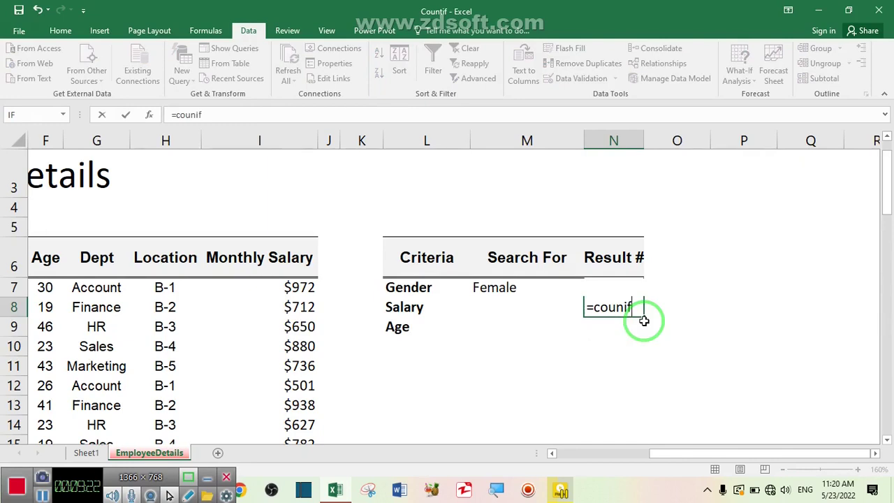
key(BackSpace)
key(BackSpace)
text(tif)
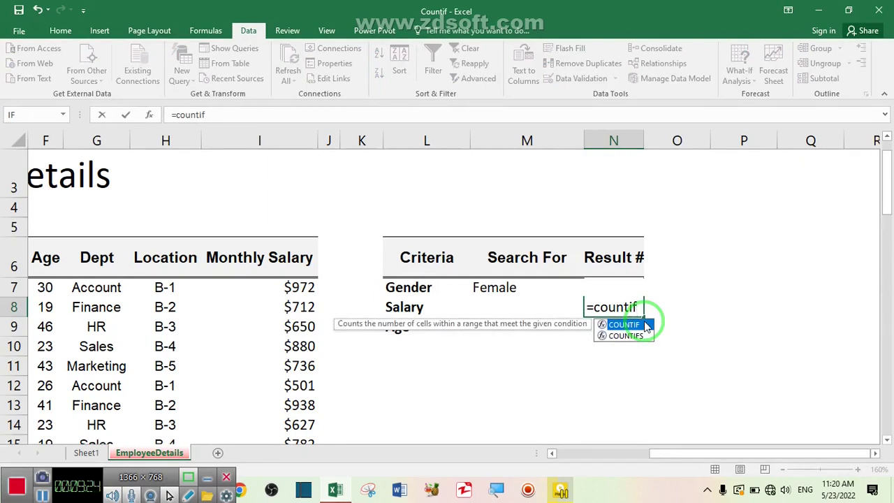
double_click(646, 327)
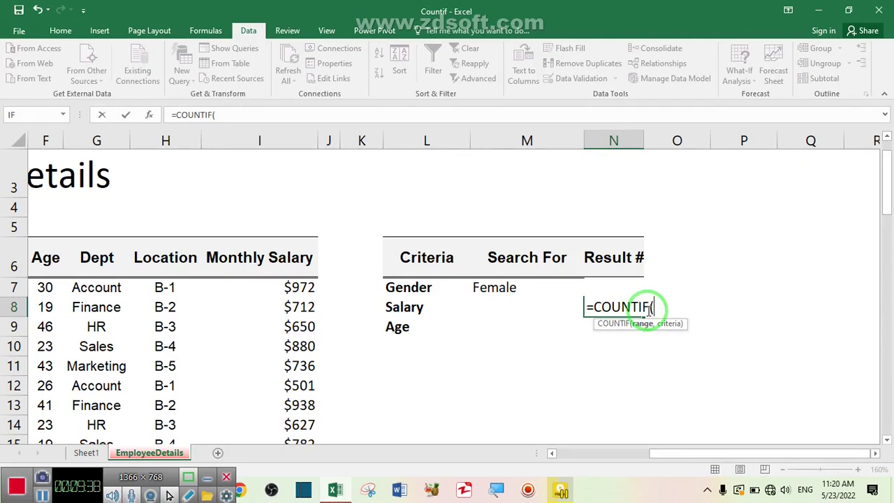
click(295, 287)
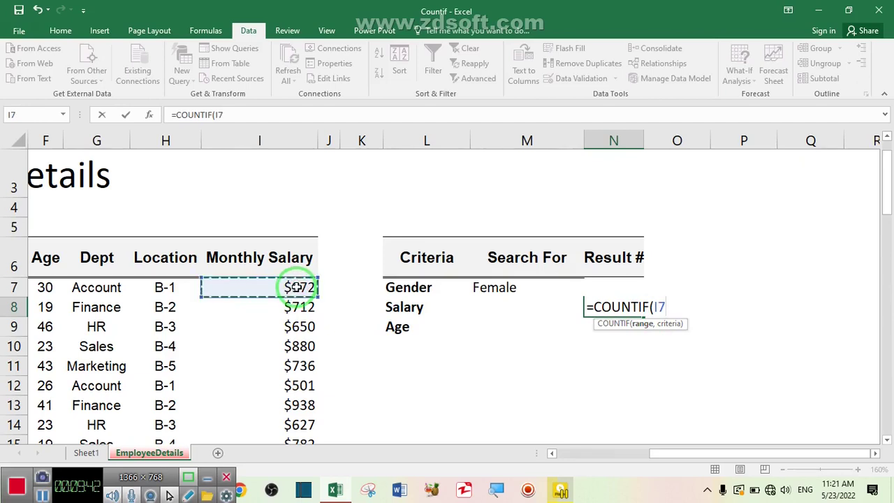
key(ctrl+shift+Down)
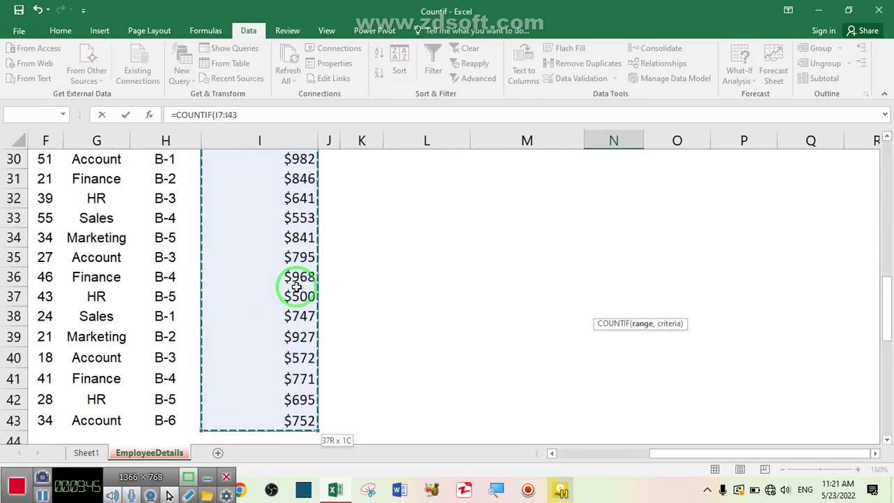
drag(888, 343, 887, 199)
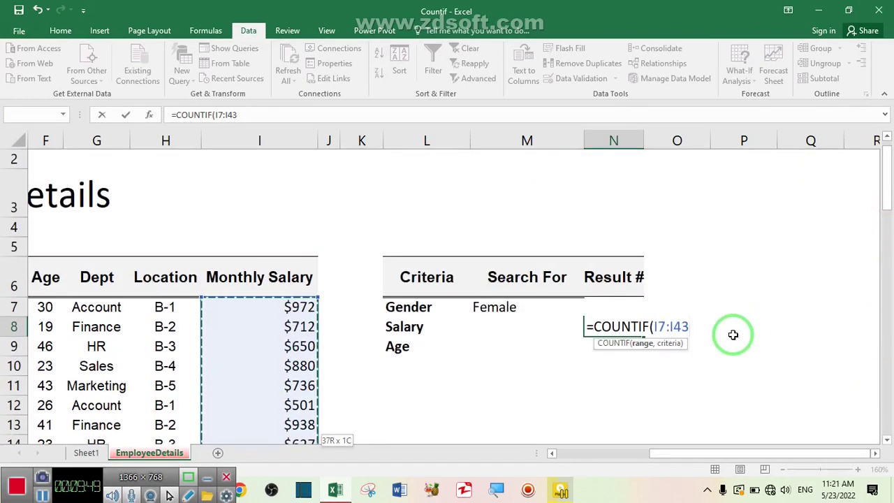
text(,)
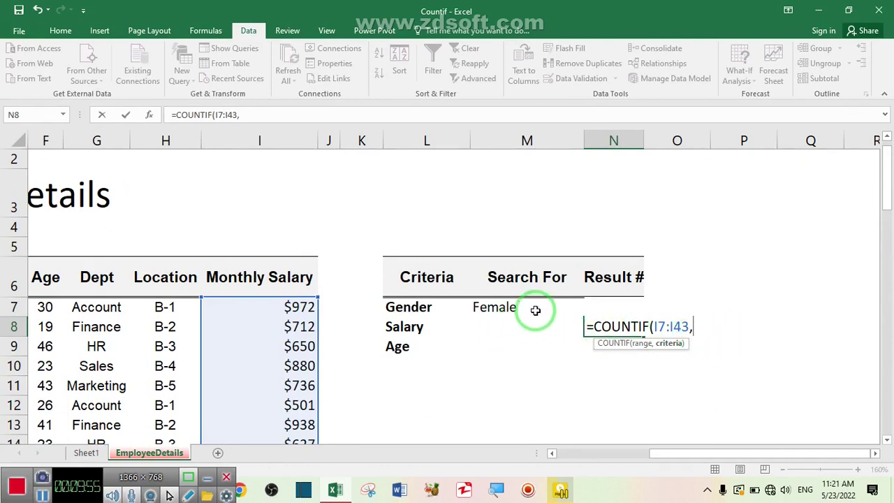
click(504, 332)
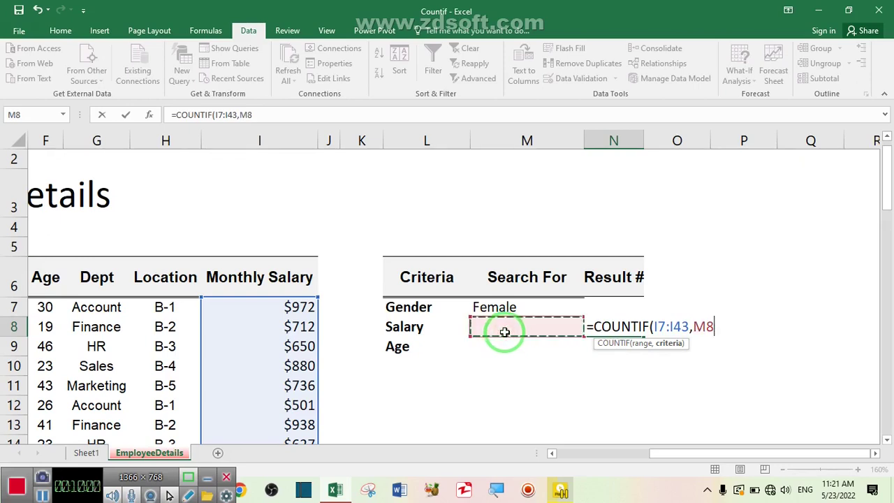
key(Return)
click(504, 332)
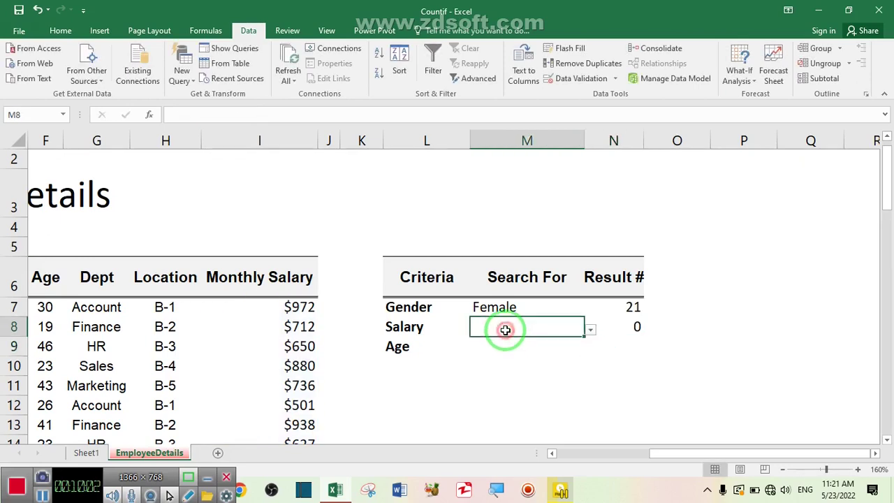
Pick >900 as the Salary criterion in M8 after trying >500, giving a count of 11
click(591, 330)
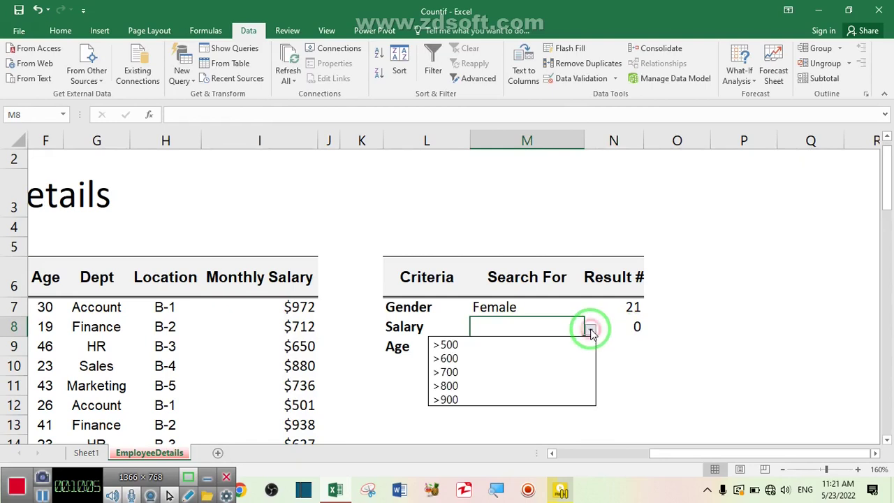
click(536, 346)
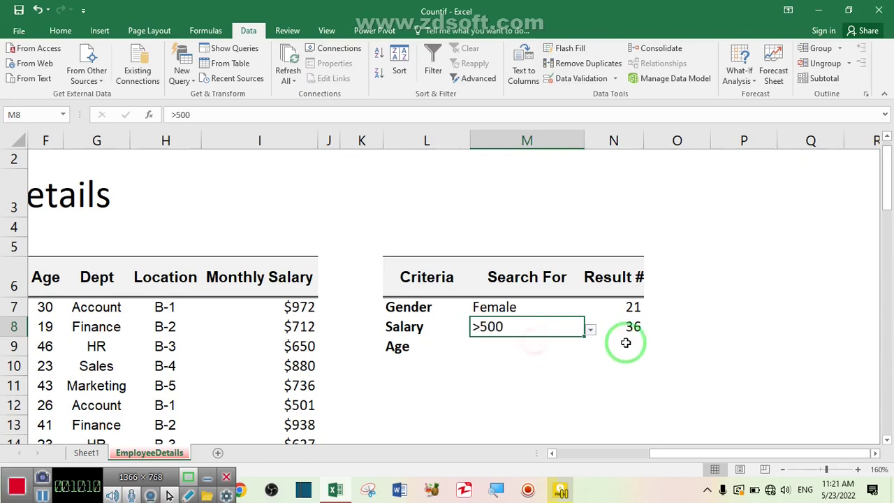
click(592, 332)
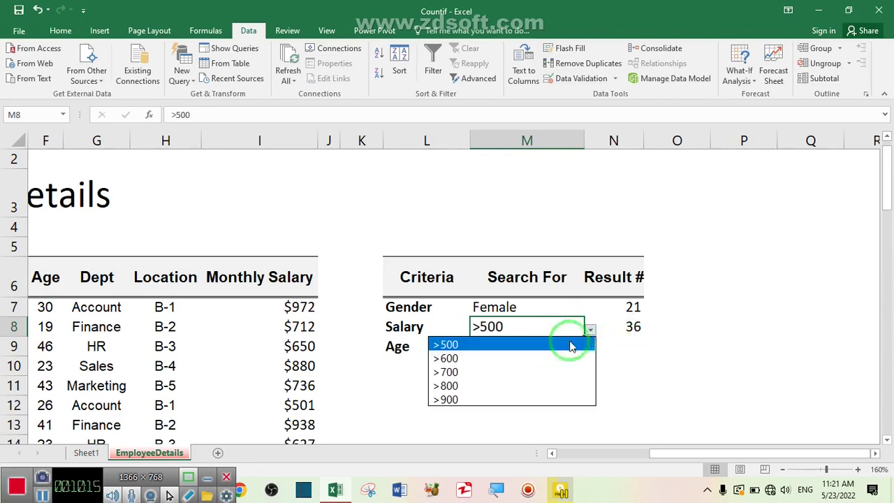
click(544, 400)
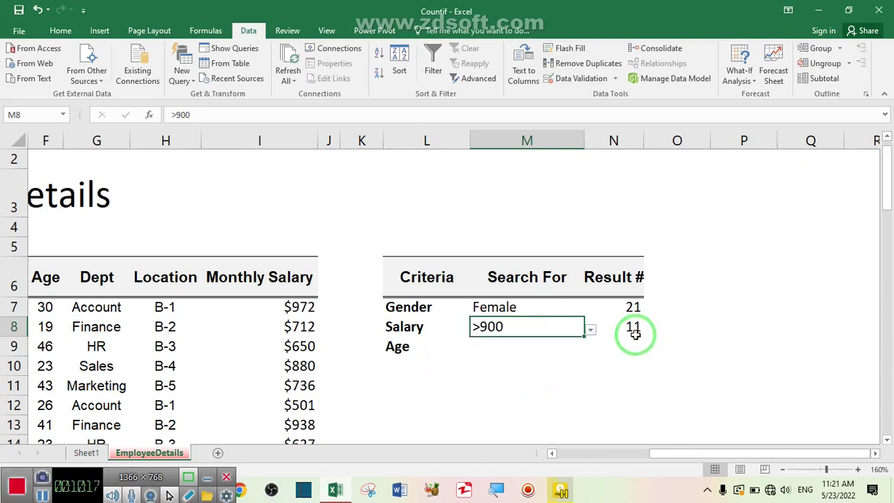
click(519, 353)
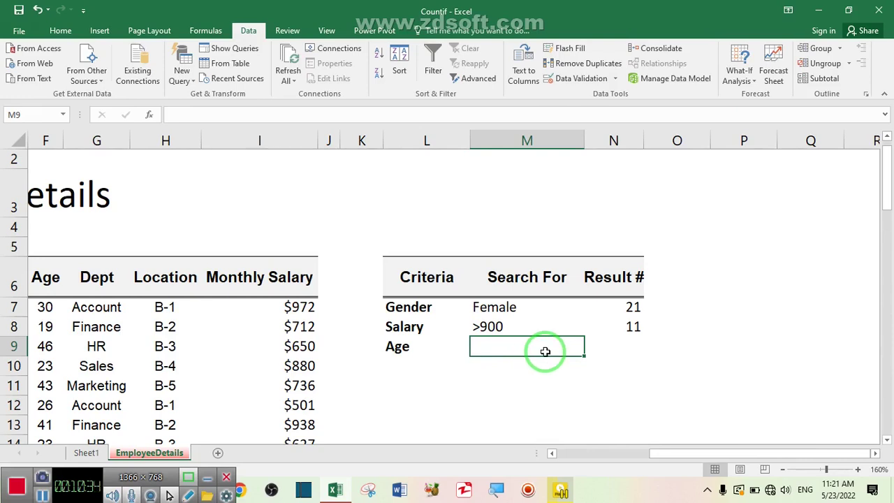
Add a list validation to M9 with source >20,>30,>40,>50
click(614, 79)
click(597, 94)
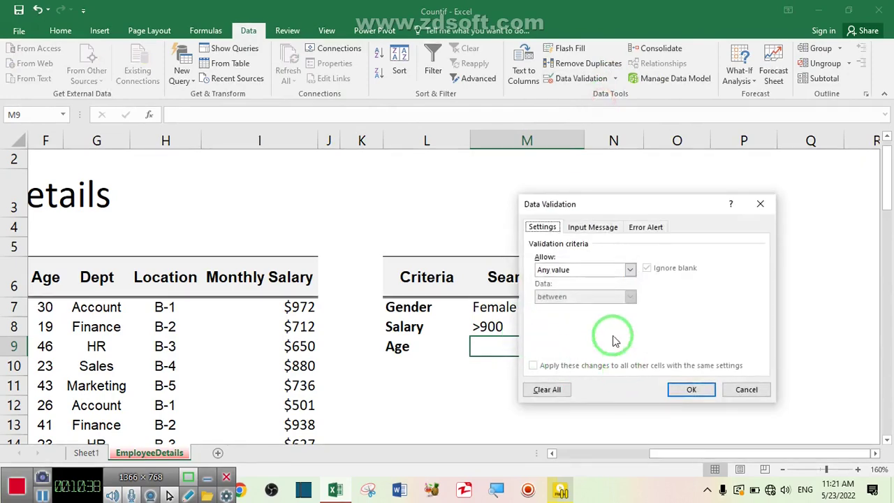
click(569, 270)
click(567, 309)
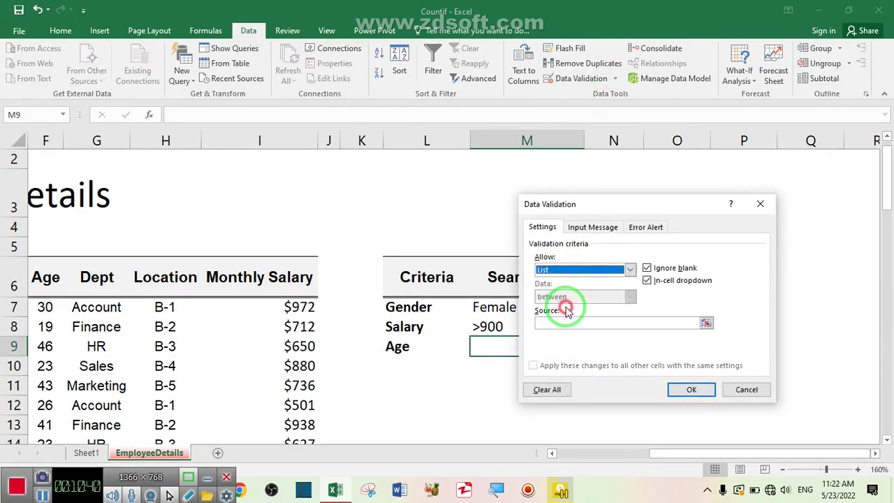
click(572, 322)
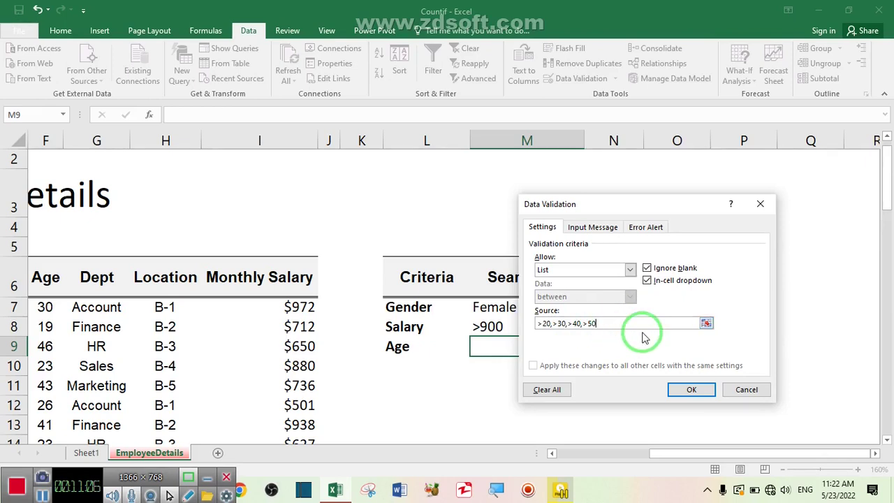
click(687, 389)
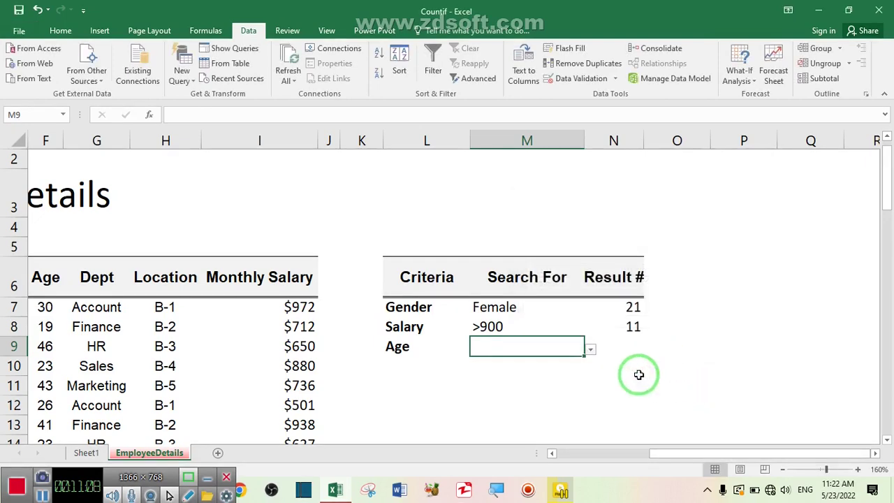
Choose >20 in M9 and enter =COUNTIF(F7:F43,M9) in N9, returning 34
click(590, 349)
click(558, 365)
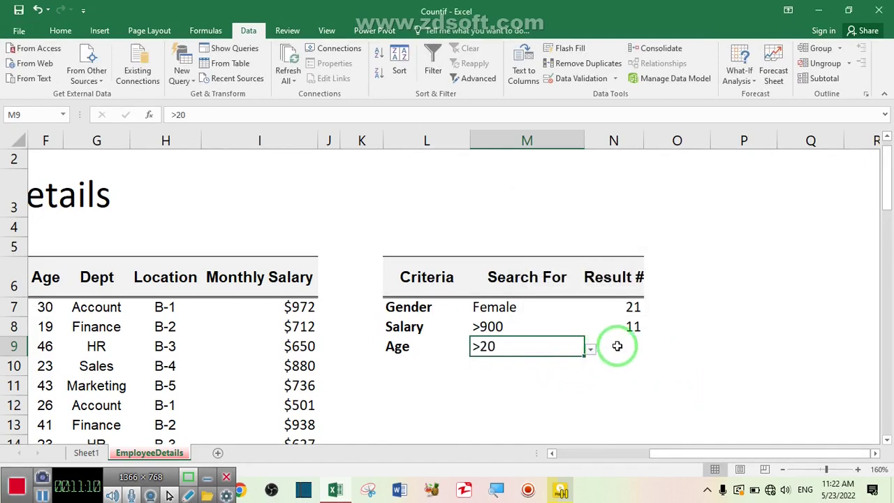
click(629, 348)
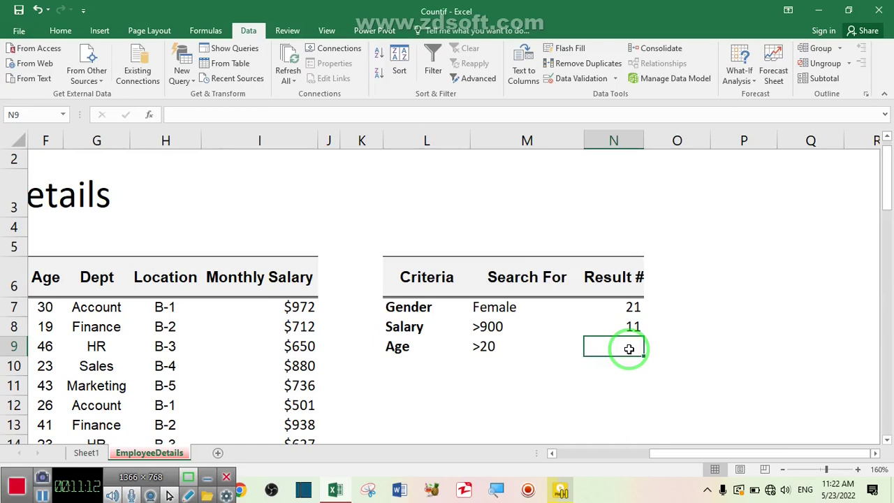
text(=counti)
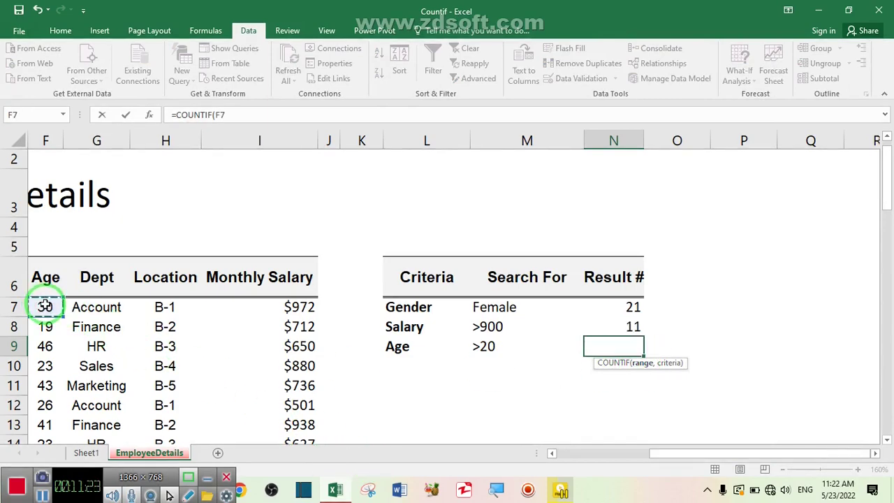
key(ctrl+shift+Down)
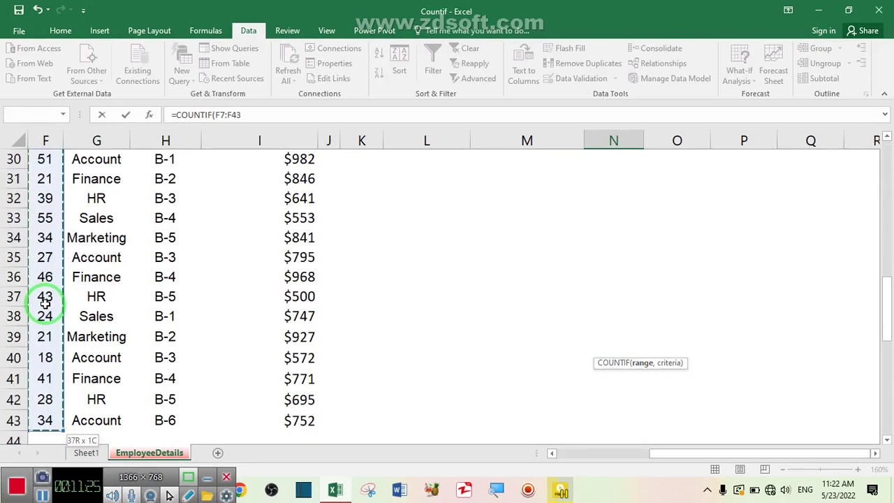
text(,)
drag(884, 311, 884, 174)
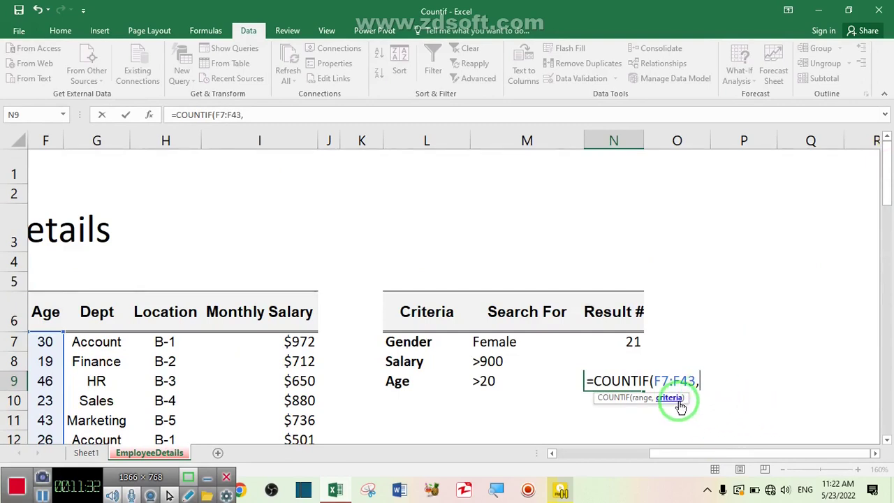
click(492, 382)
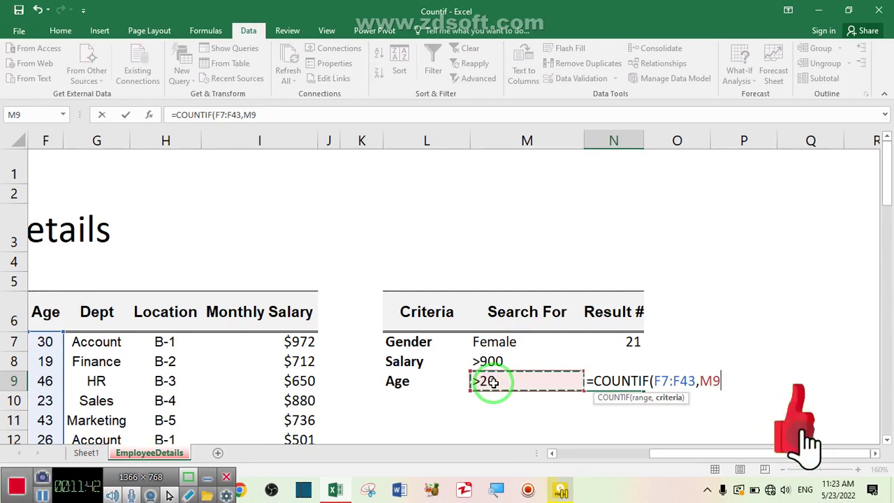
text())
key(Return)
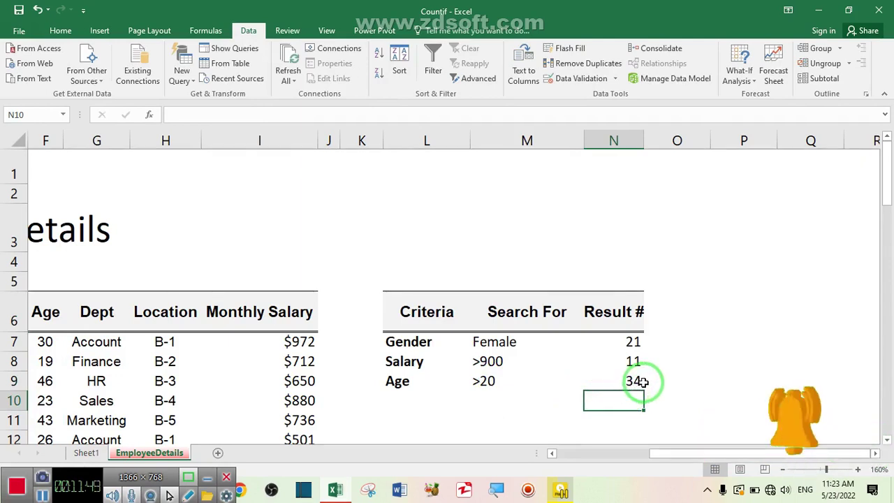
Switch M9's Age criterion to >30 so N9 recalculates to 21
click(489, 377)
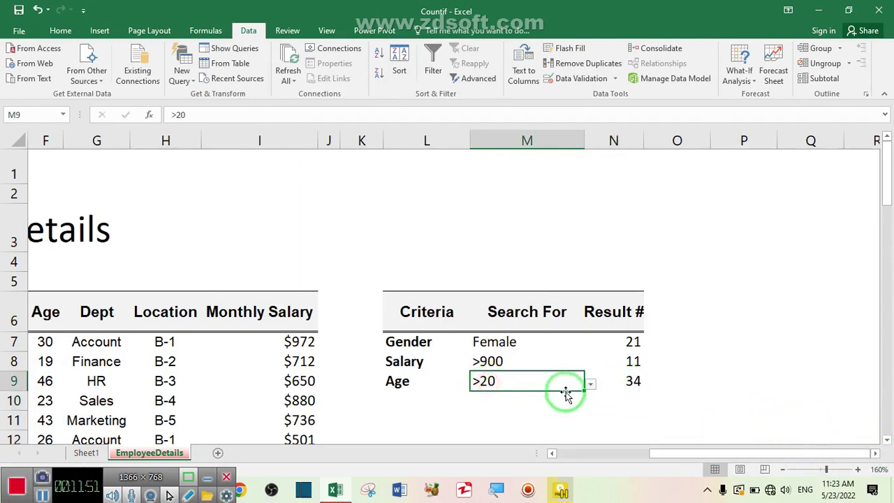
click(591, 384)
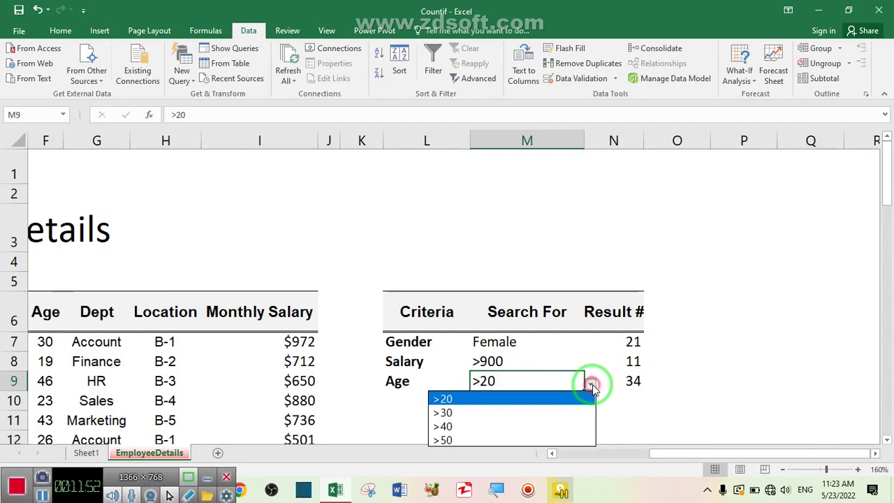
click(559, 415)
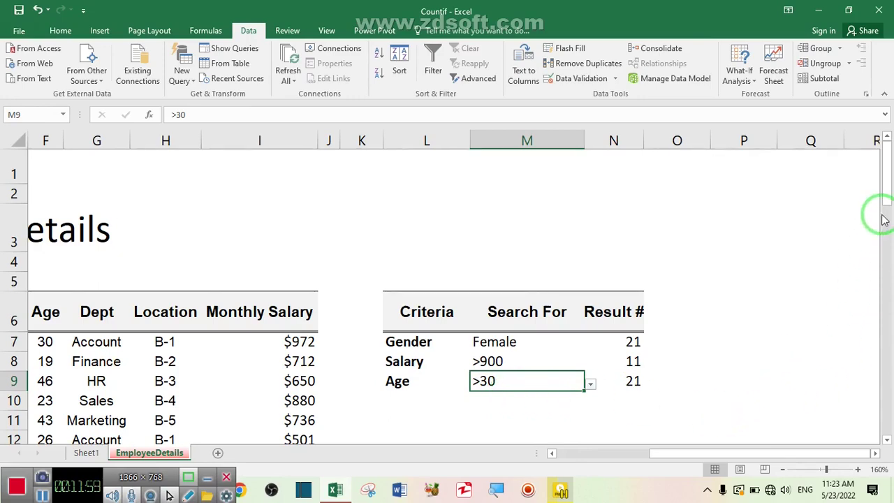
ctrl+scroll(657, 374, up, 1)
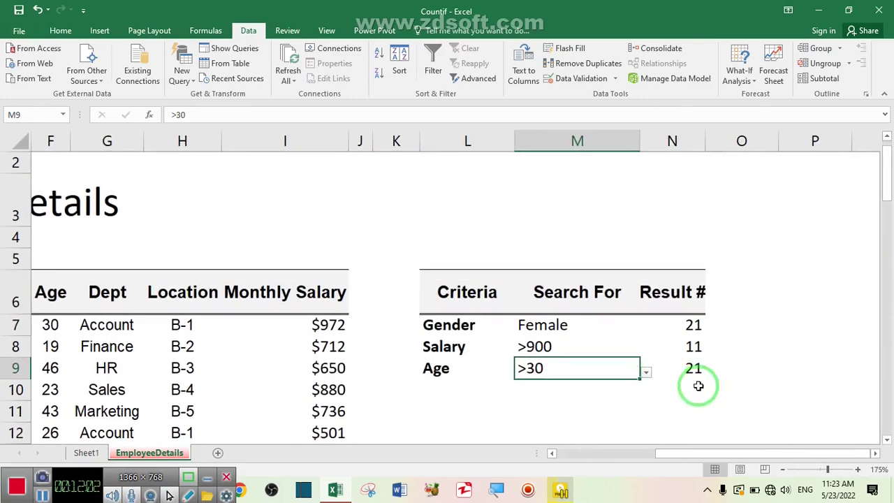
mouse_move(731, 453)
mouse_down()
mouse_move(703, 452)
mouse_move(738, 451)
mouse_up()
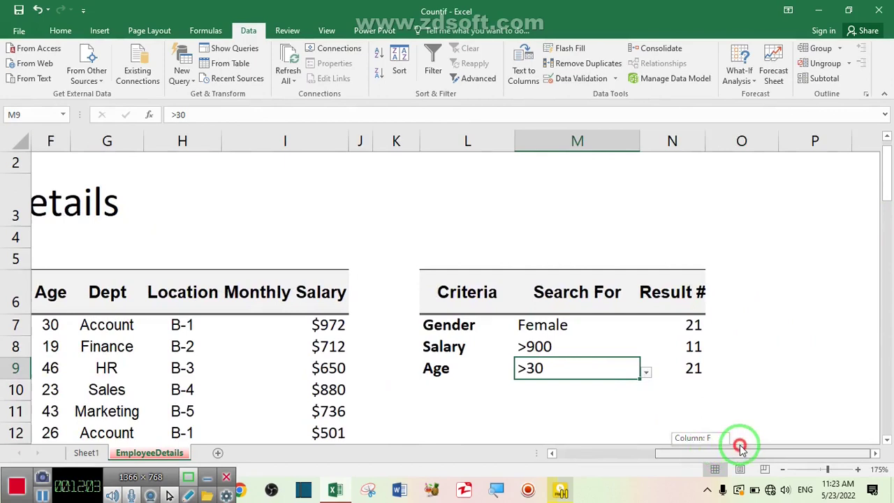
click(641, 387)
click(569, 368)
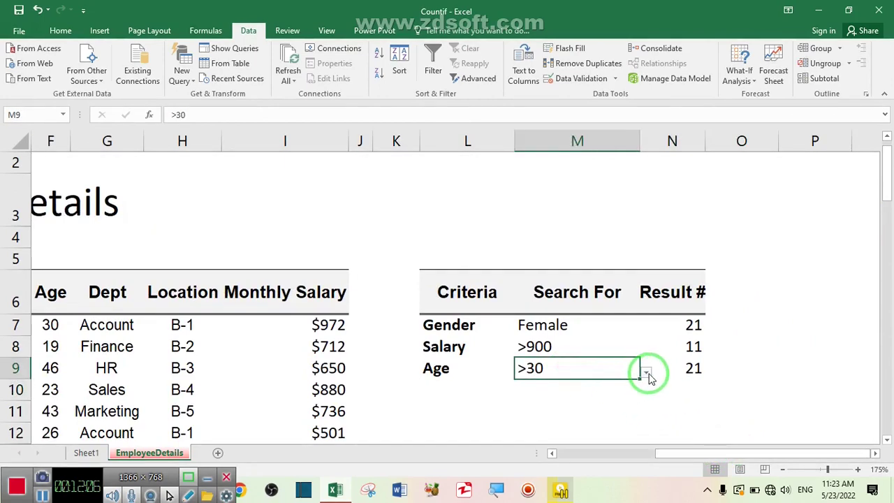
click(615, 79)
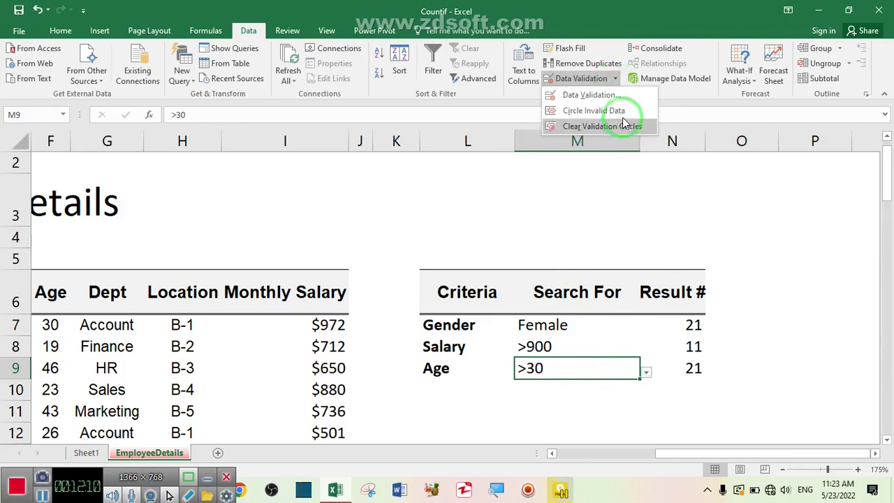
click(620, 100)
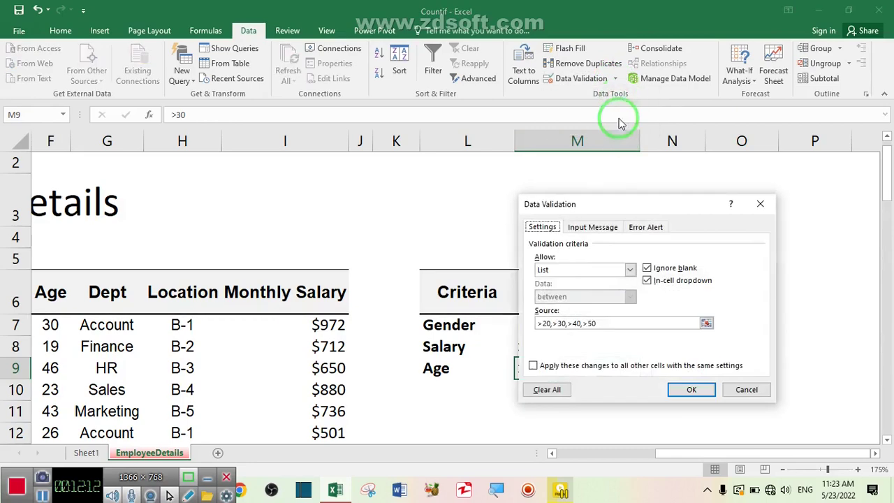
click(613, 323)
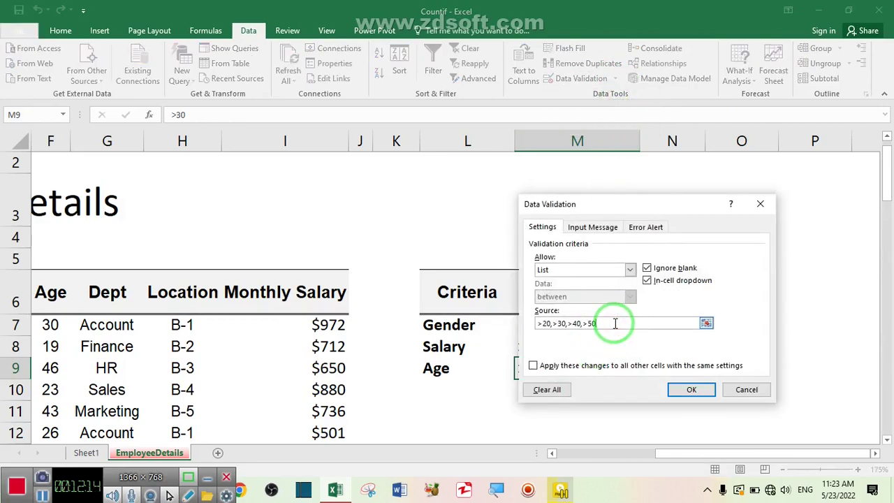
click(692, 389)
click(744, 365)
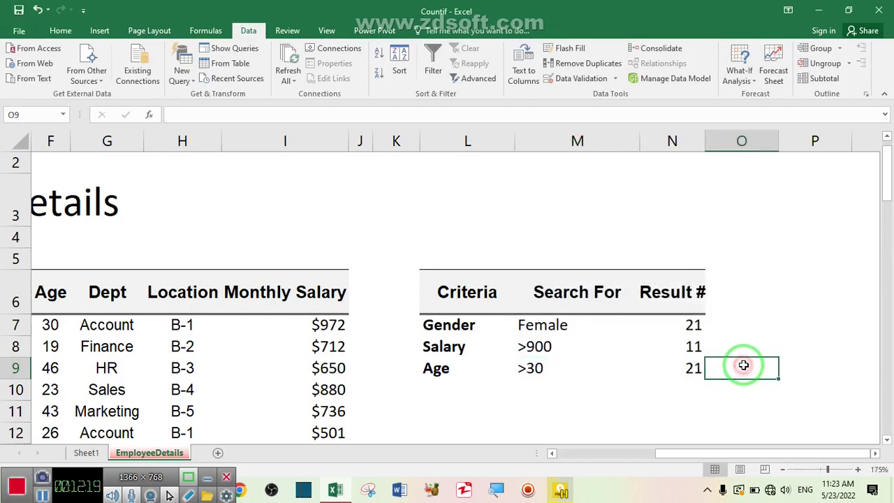